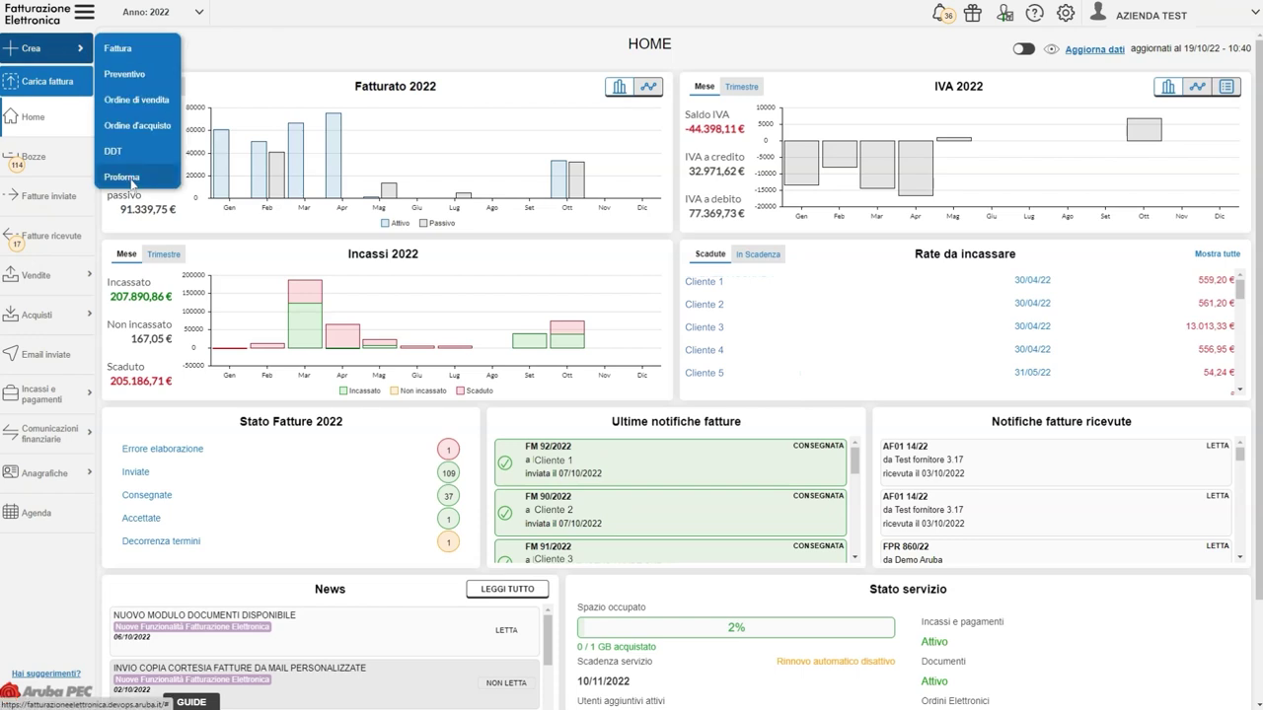
Step: Start a new proforma for client type Privato, dated 19/10/2022
{"action": "left_click", "coordinate": [122, 177]}
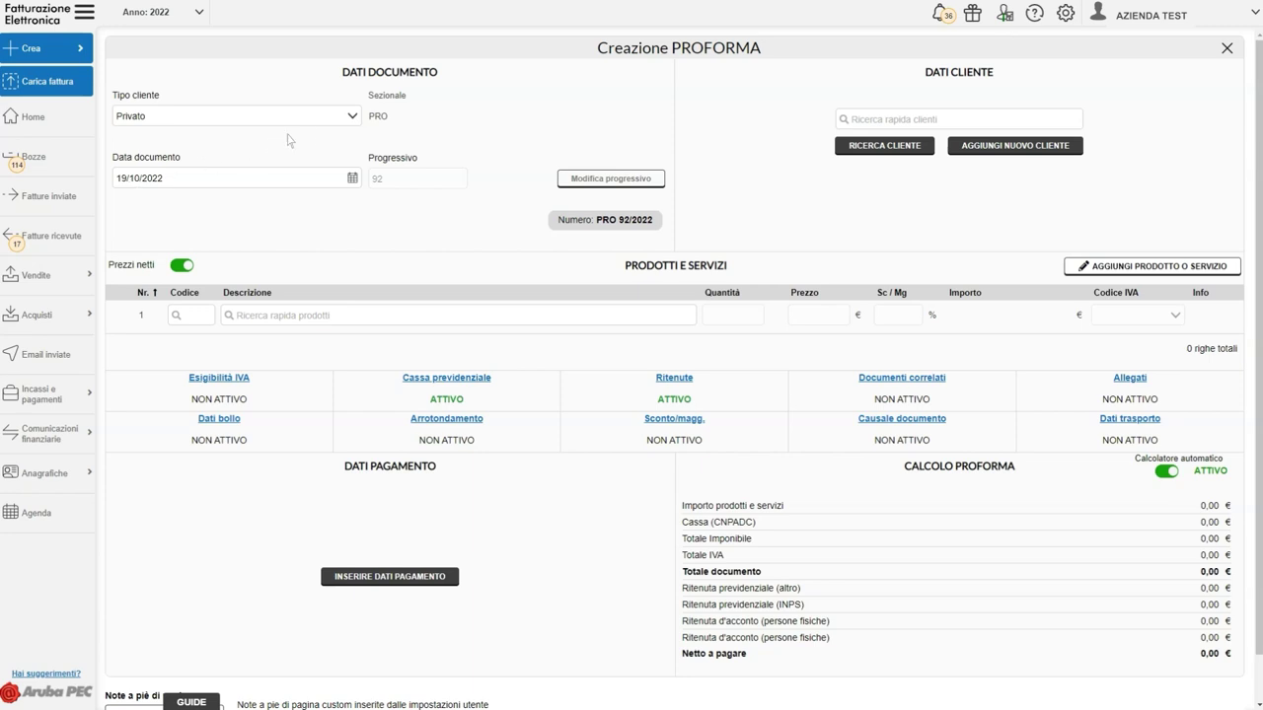
{"action": "left_click", "coordinate": [352, 116]}
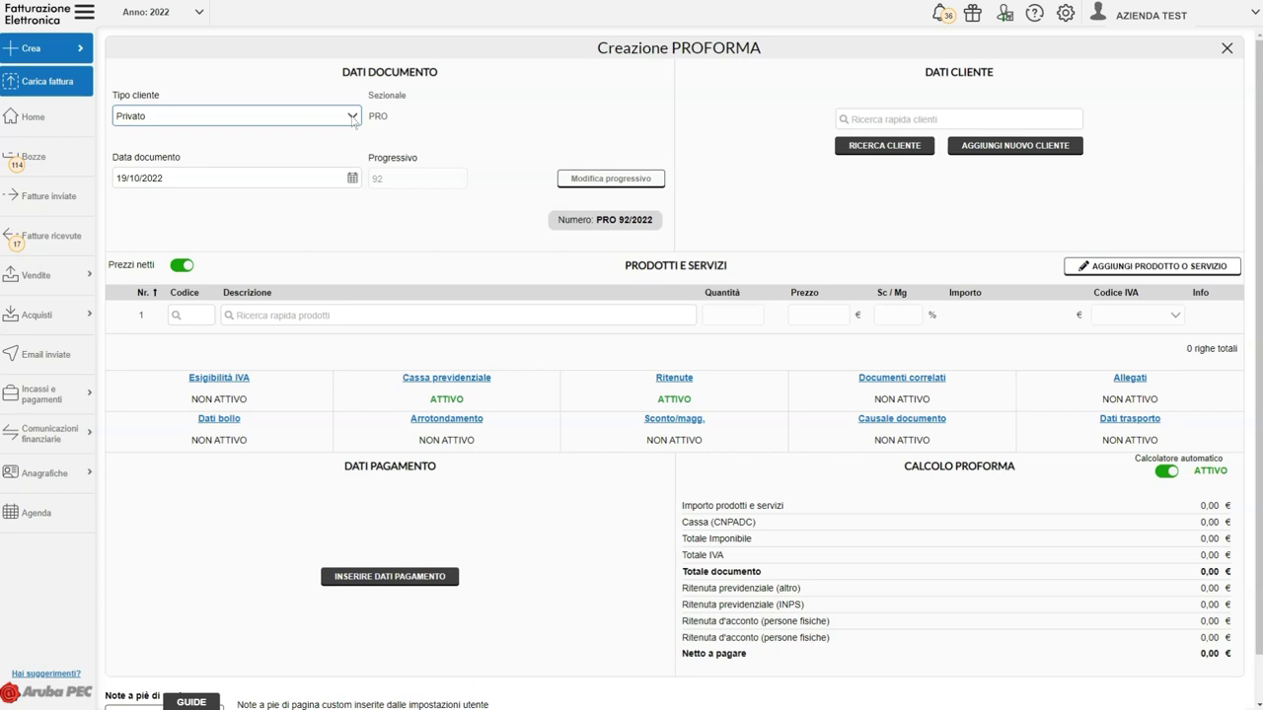
{"action": "left_click", "coordinate": [352, 116]}
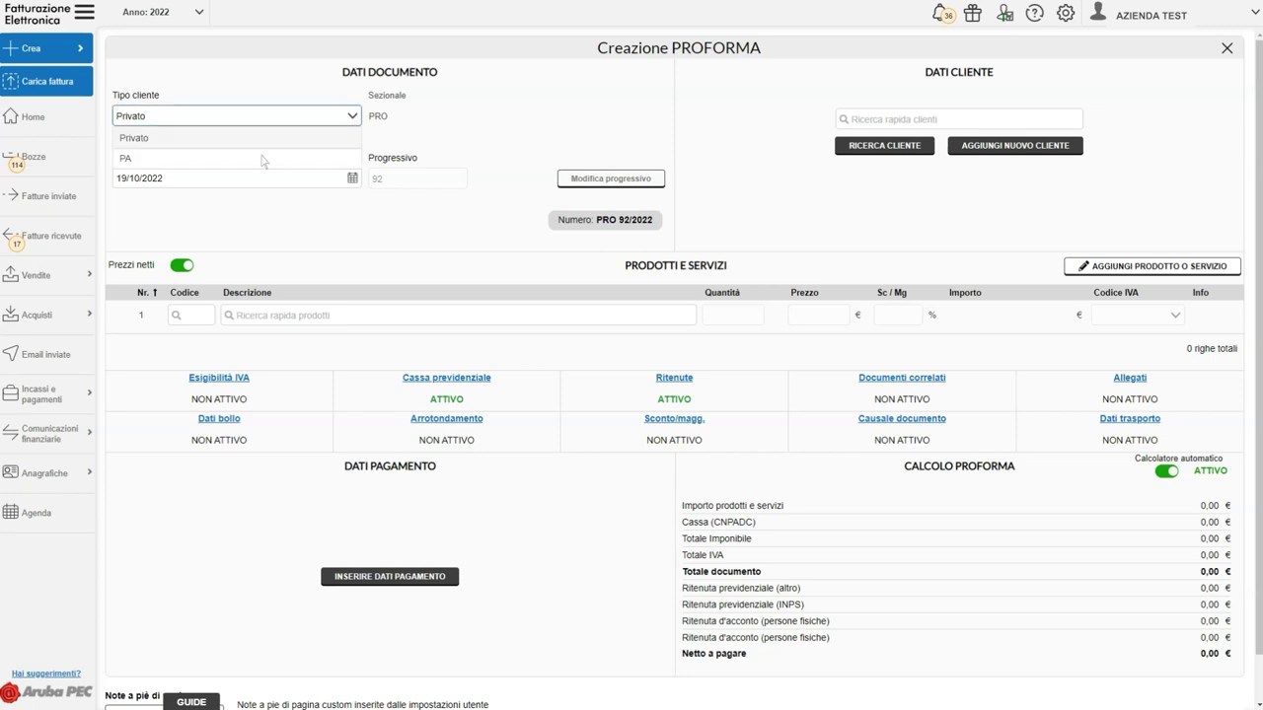
{"action": "left_click", "coordinate": [252, 140]}
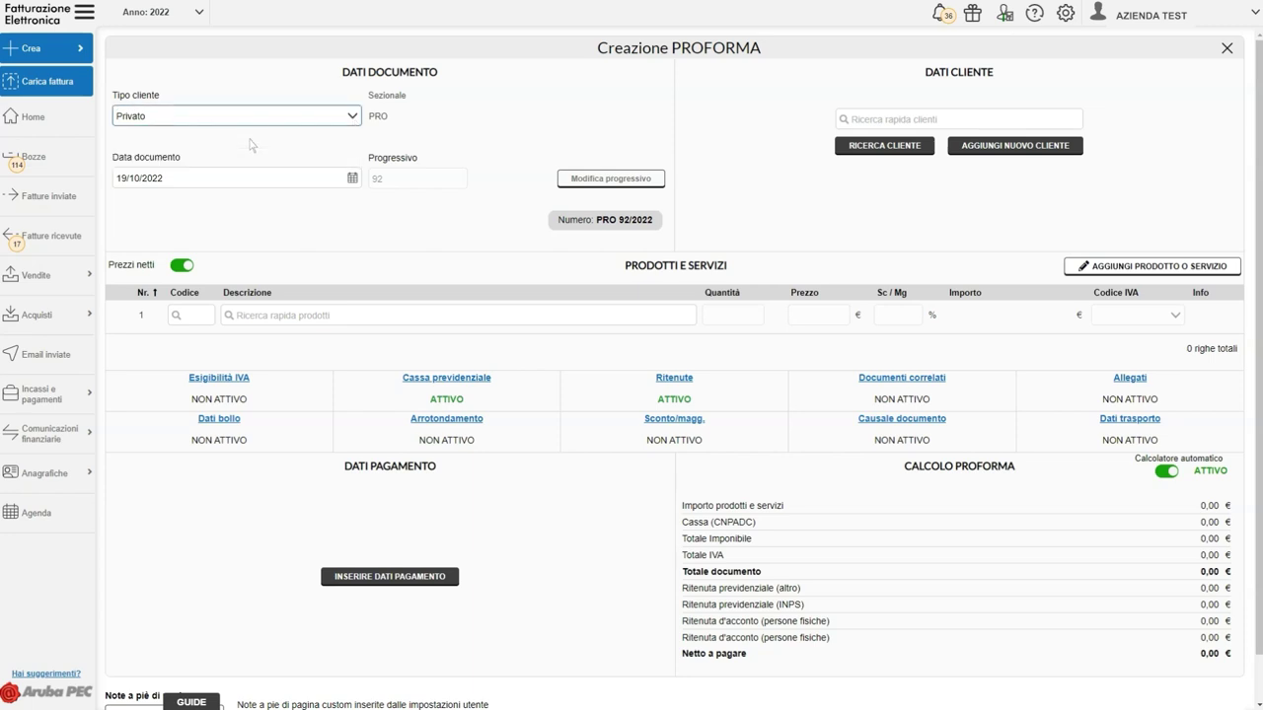
{"action": "left_click", "coordinate": [351, 181]}
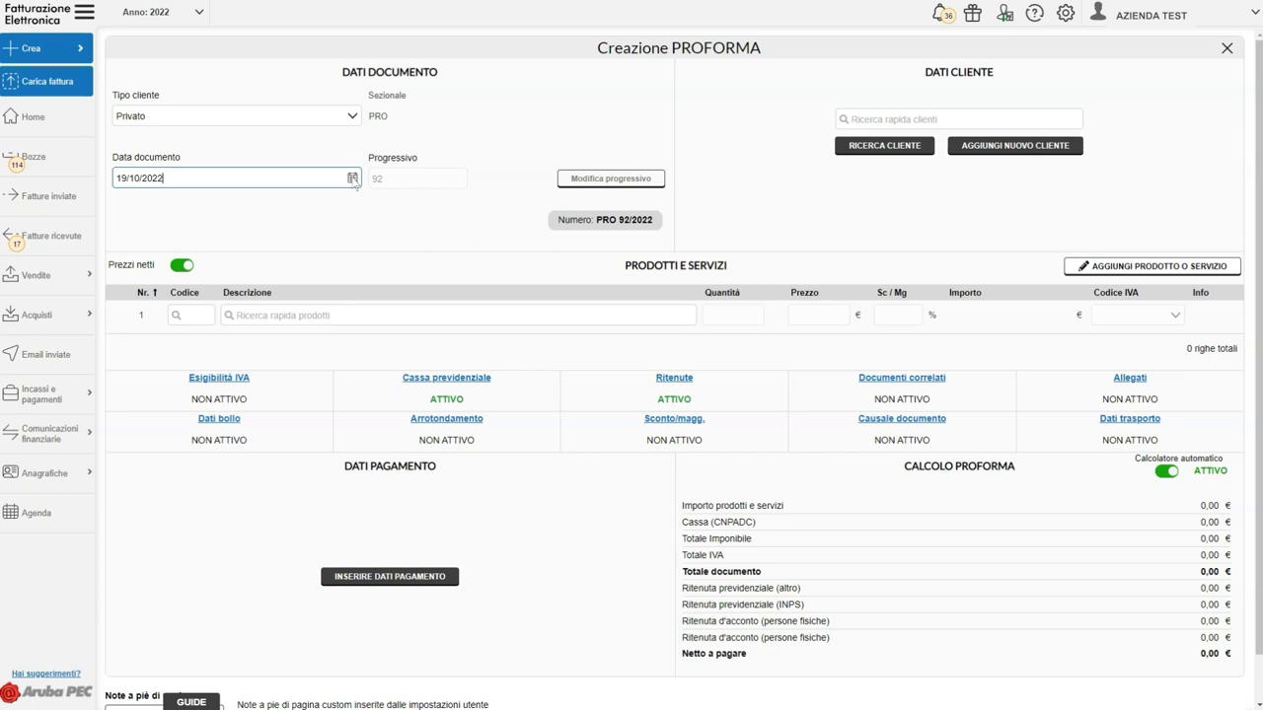
{"action": "left_click", "coordinate": [352, 178]}
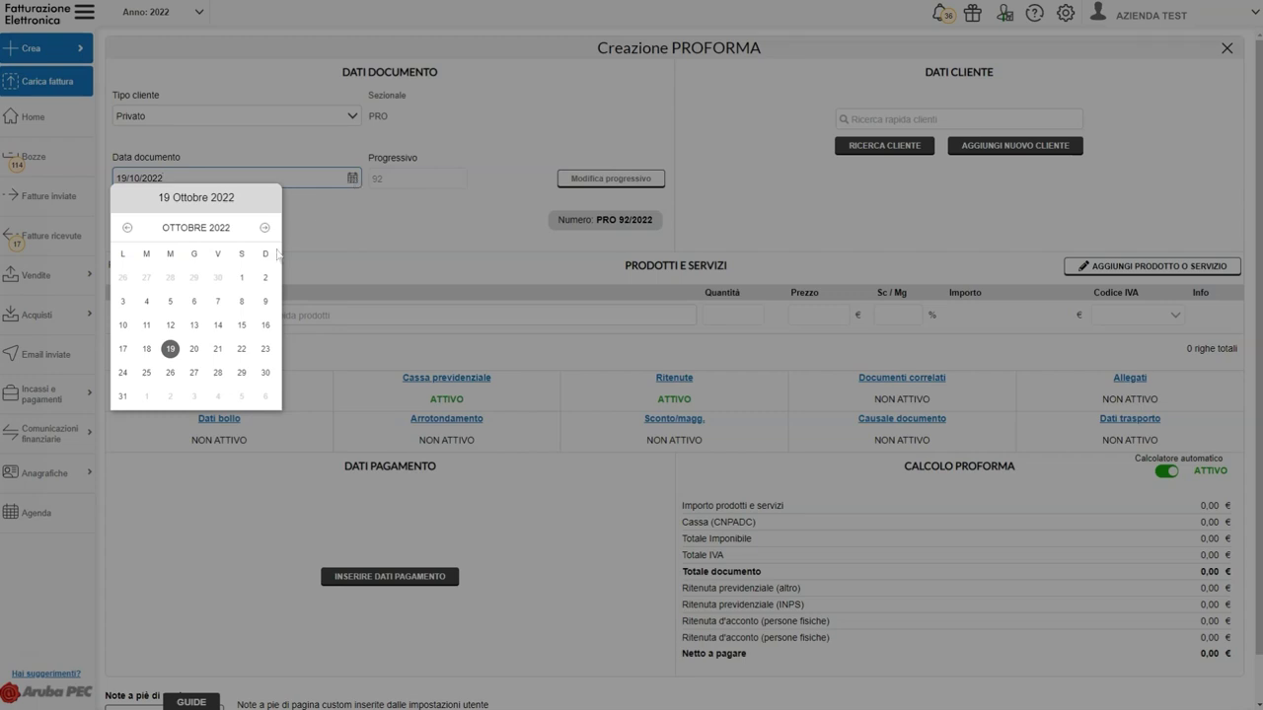
{"action": "left_click", "coordinate": [174, 358]}
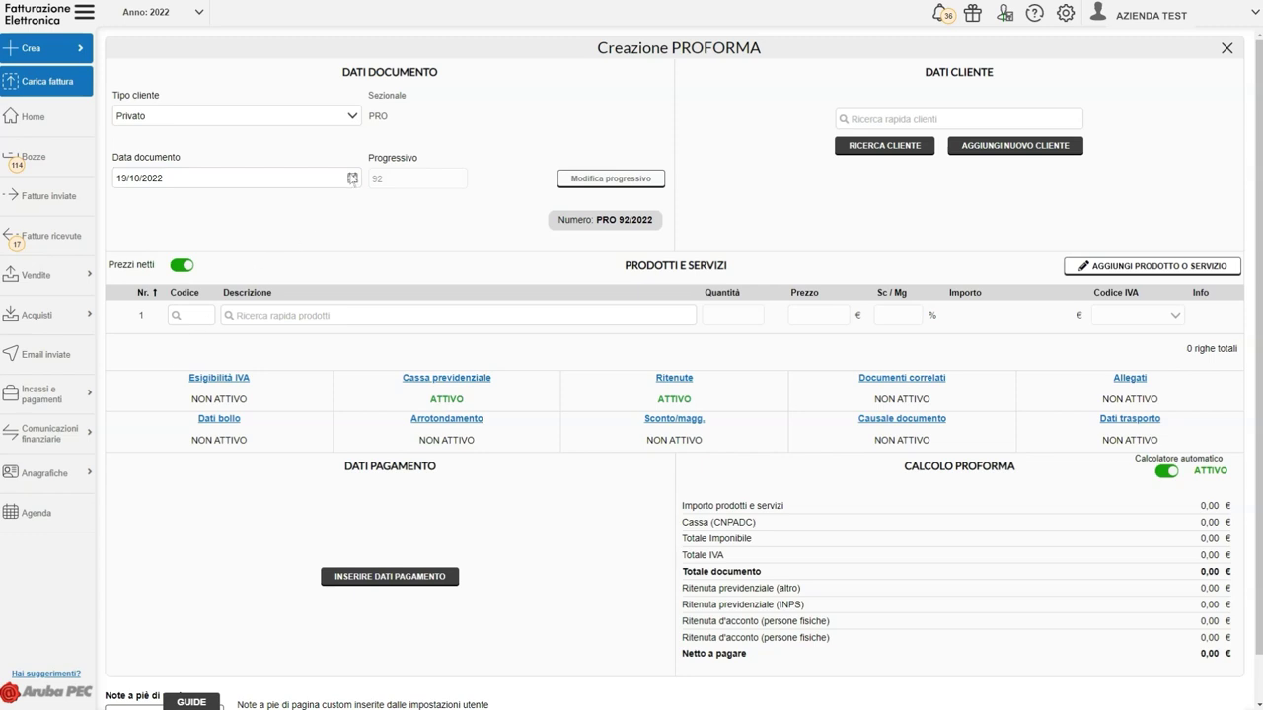
Step: Try to assign CLIENTE 1 to the proforma through a quick customer search for "CLIENTE"
{"action": "left_click", "coordinate": [904, 121]}
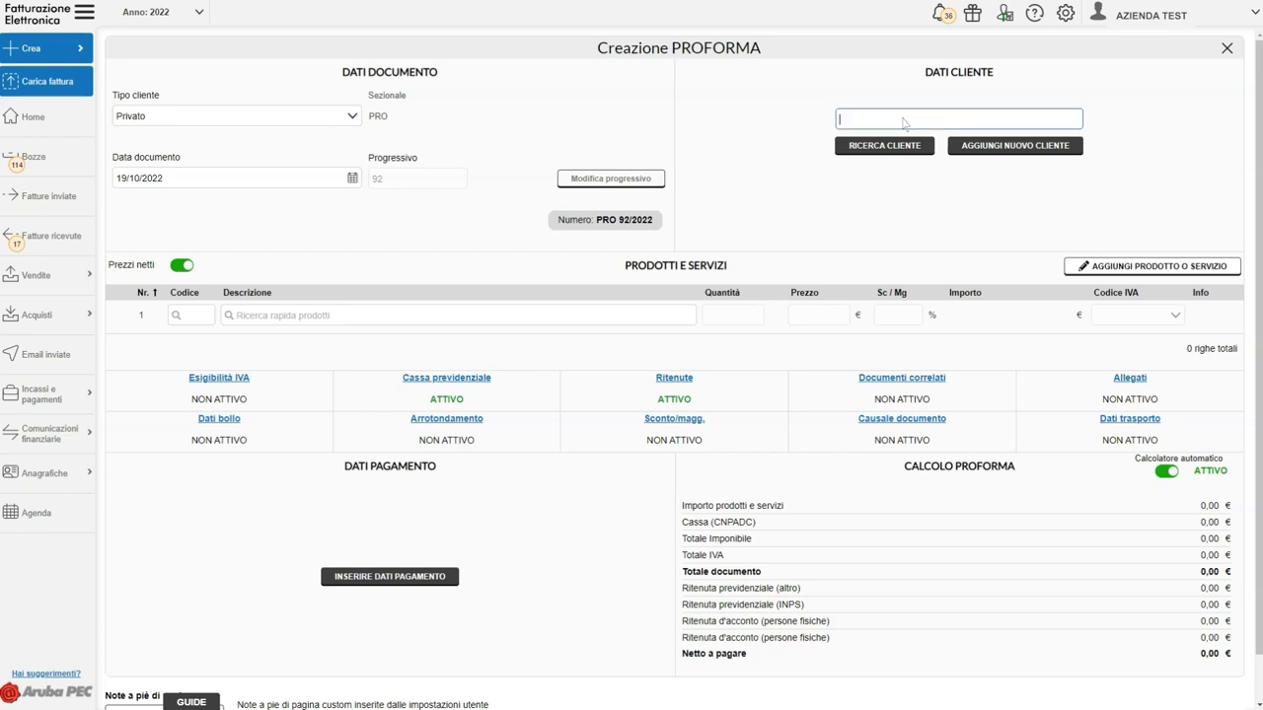
{"action": "type", "text": "CLIENTE"}
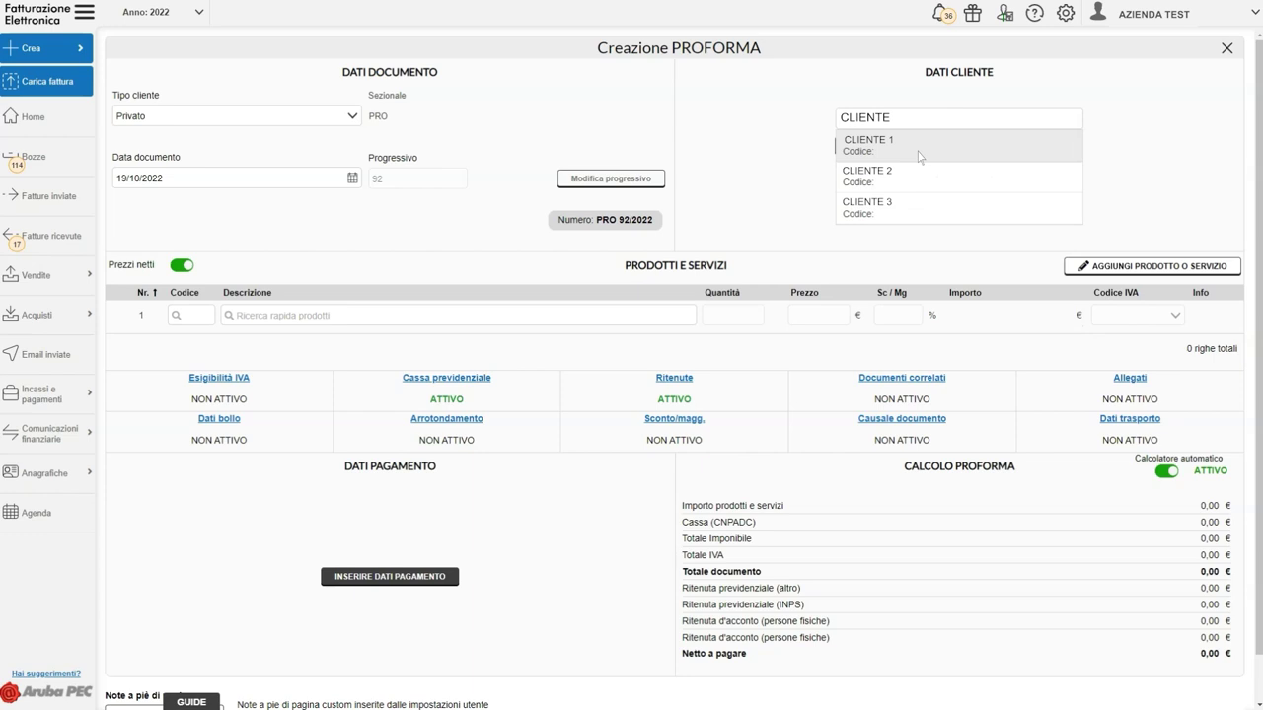
{"action": "left_click", "coordinate": [919, 156]}
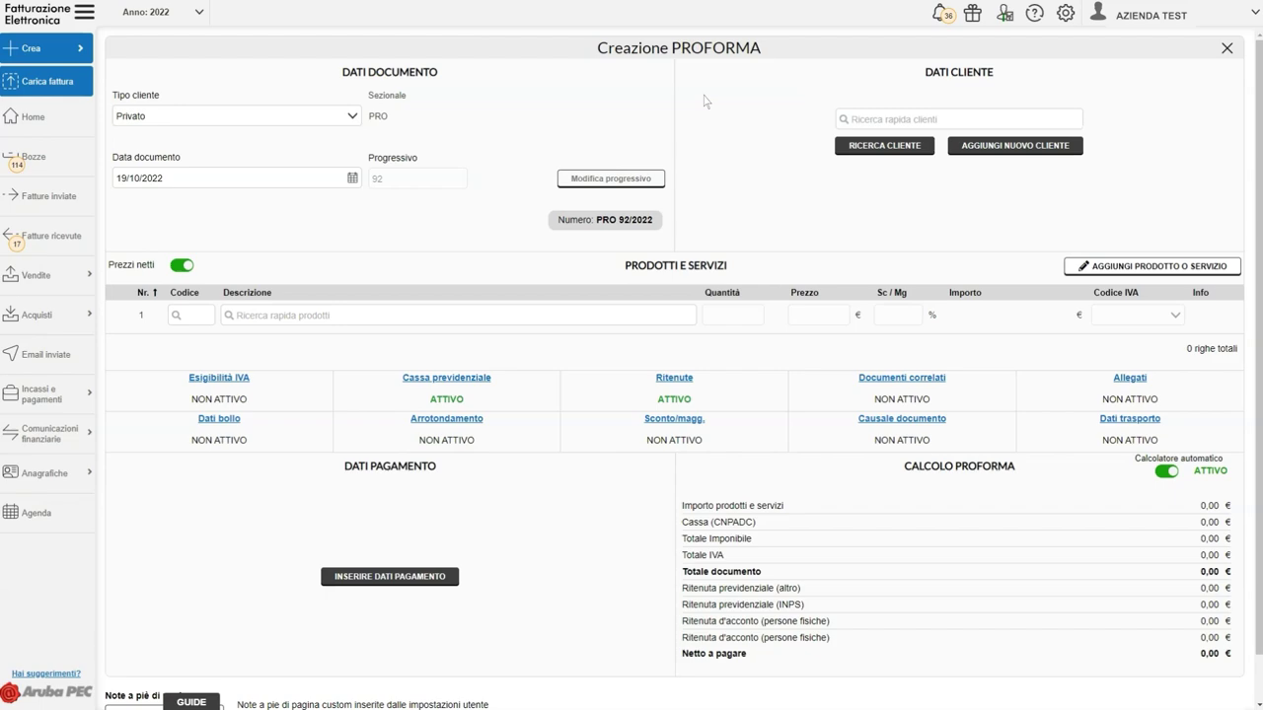
Step: Review the saved private customer list and the new private customer form, leaving both without entering anything
{"action": "left_click", "coordinate": [888, 146]}
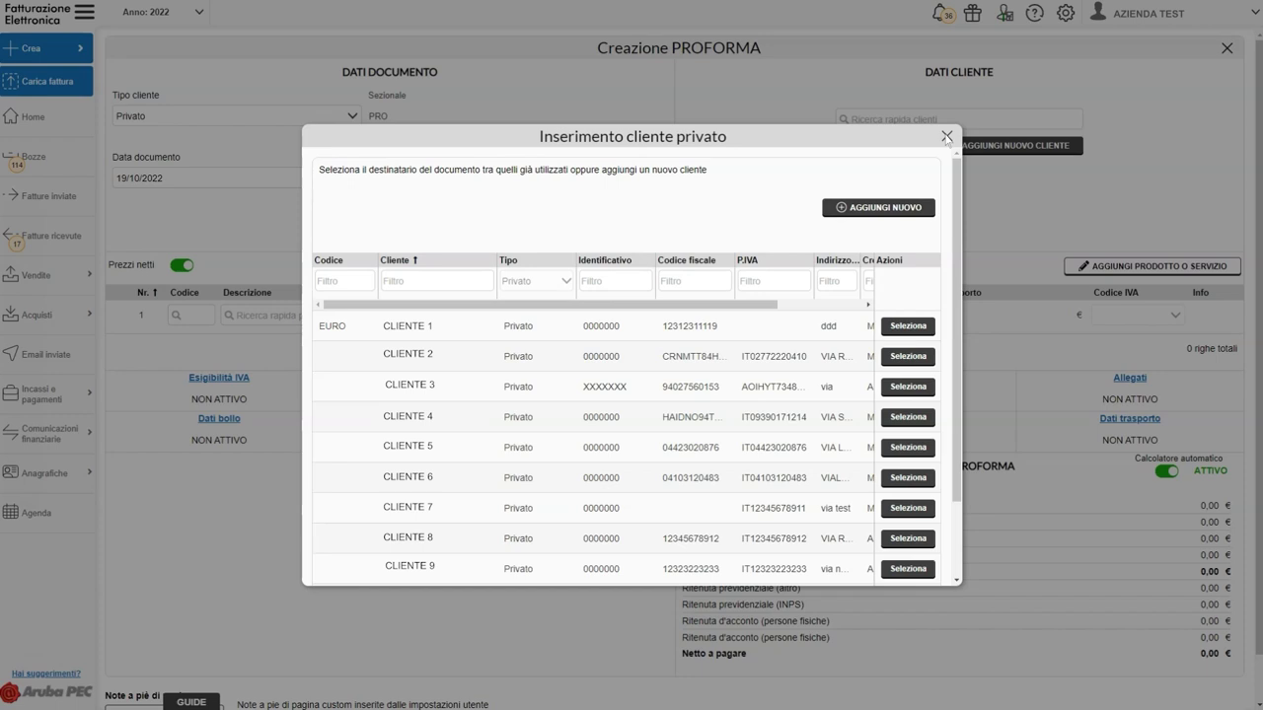
{"action": "left_click", "coordinate": [946, 136]}
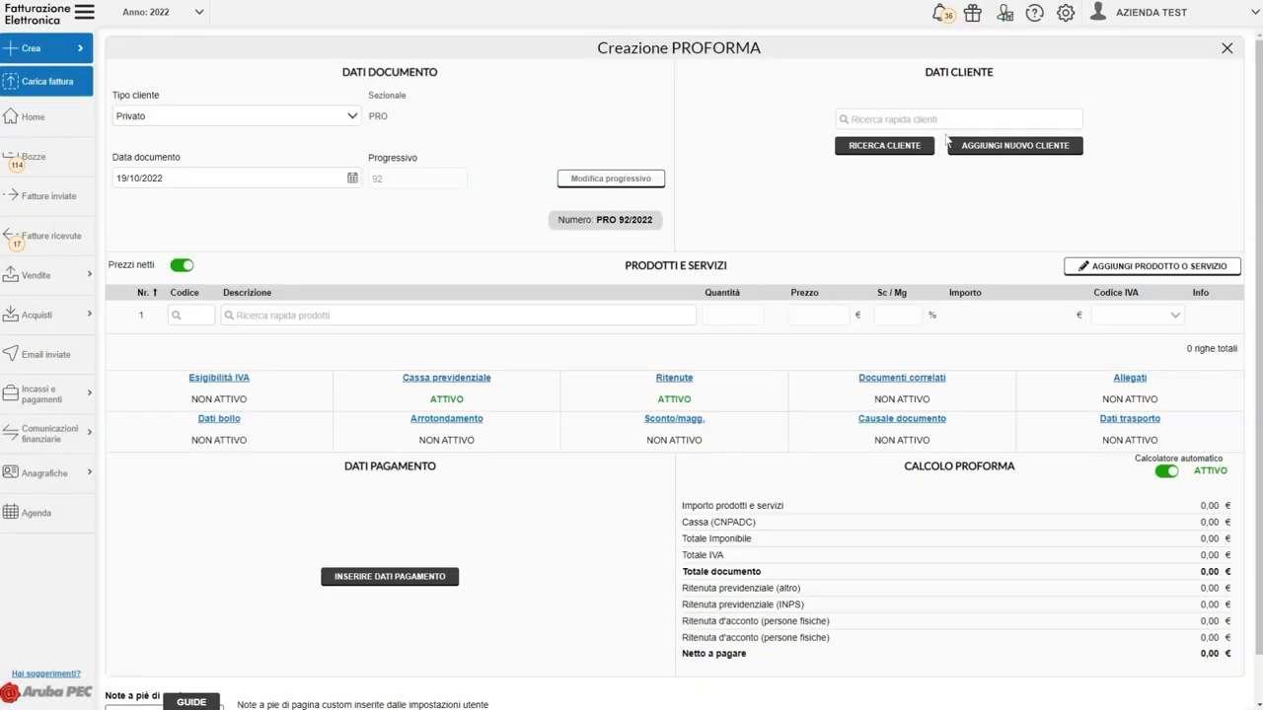
{"action": "left_click", "coordinate": [1016, 145]}
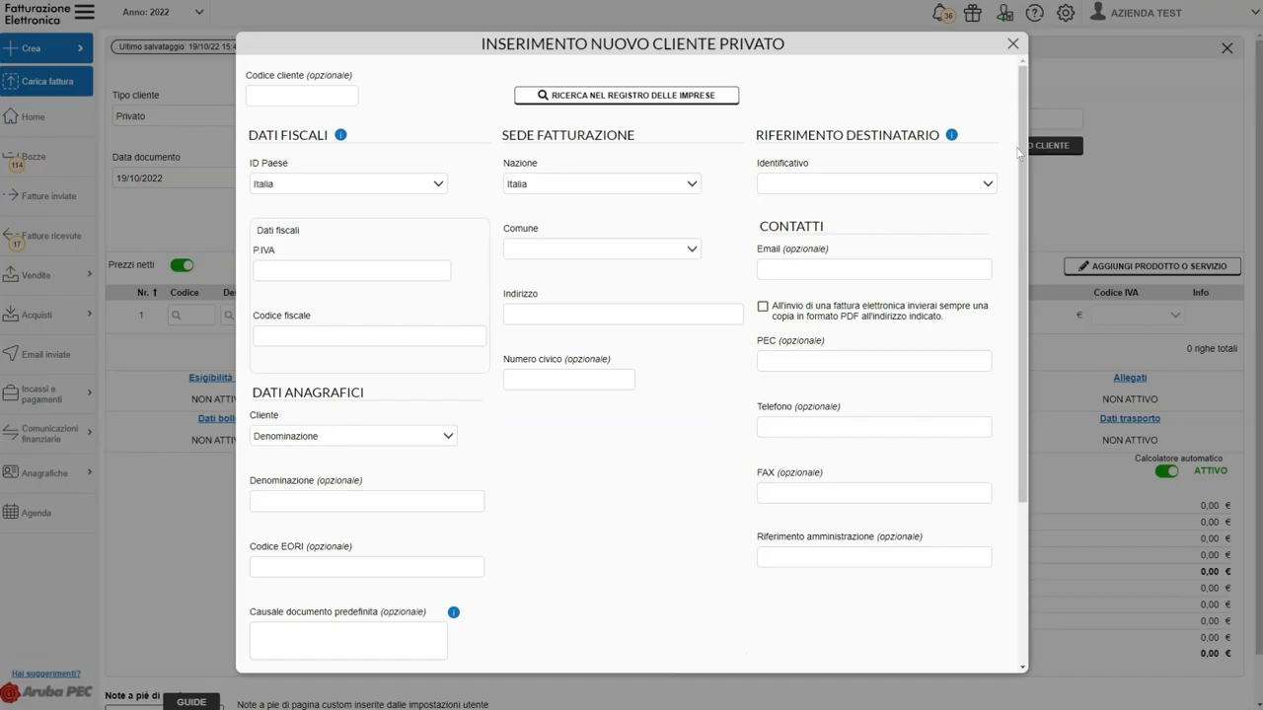
{"action": "scroll", "coordinate": [1018, 151], "scroll_direction": "down", "scroll_amount": 5}
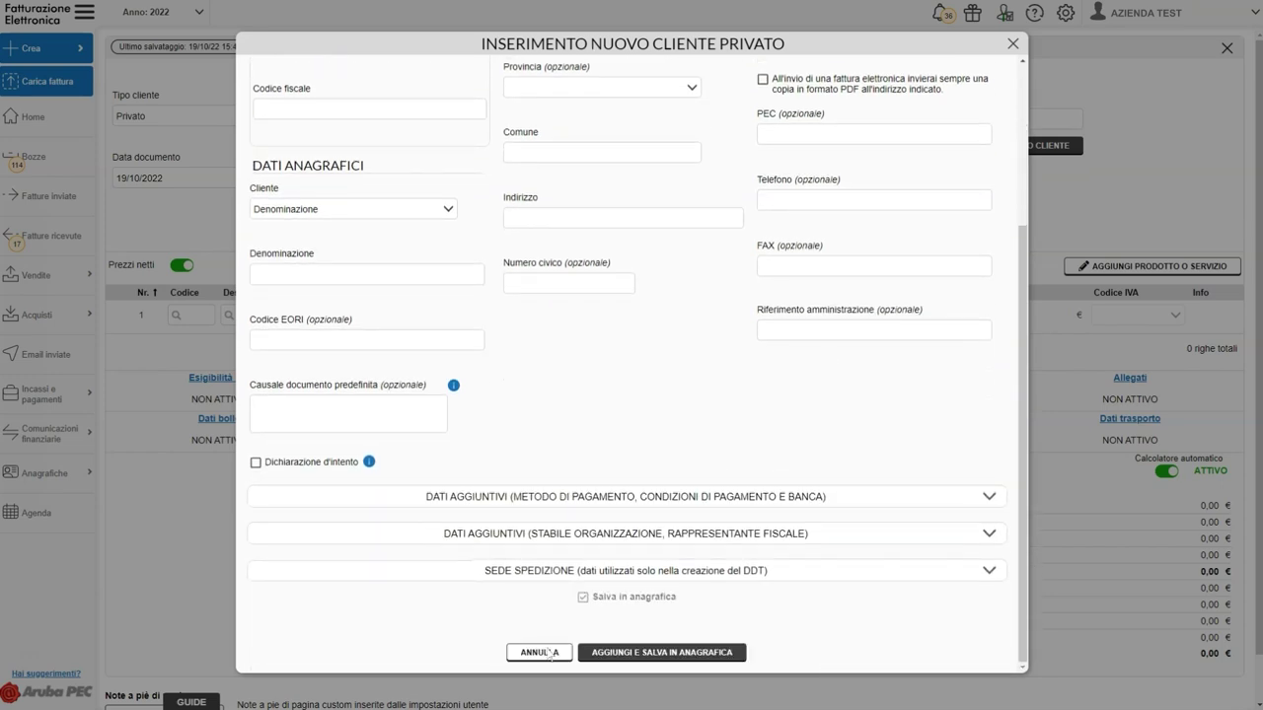
{"action": "left_click", "coordinate": [540, 653]}
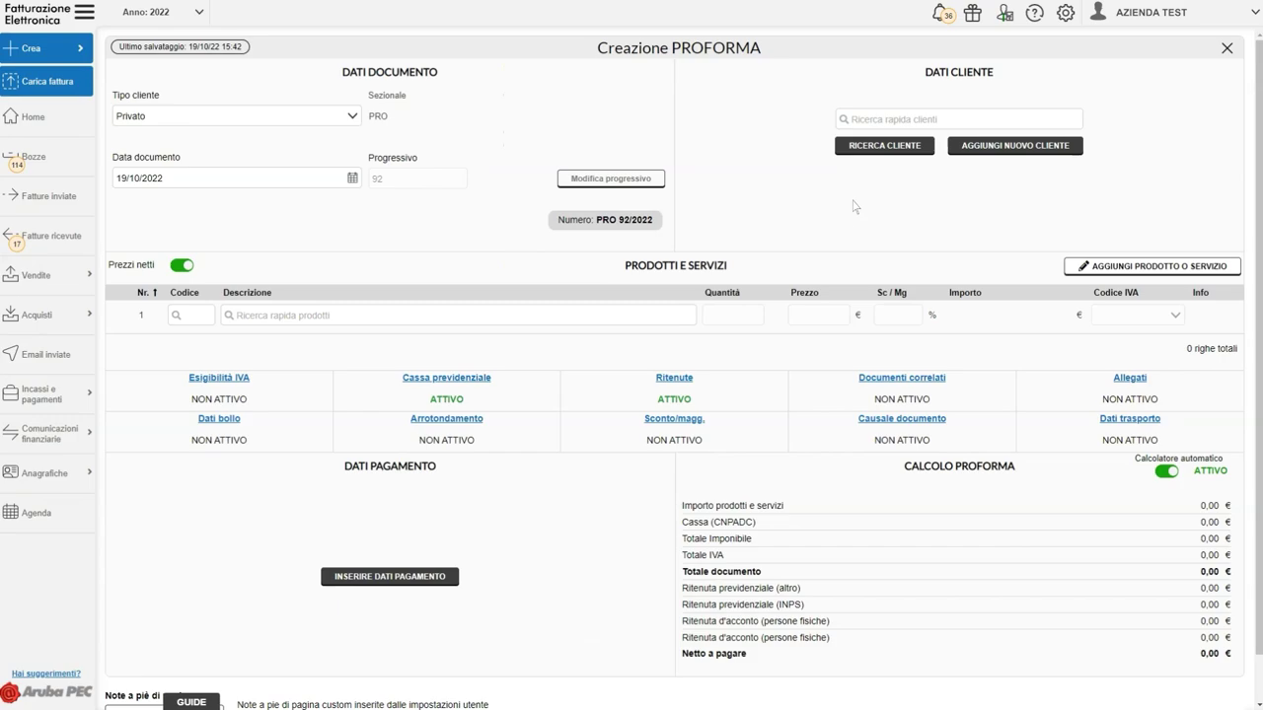
Step: Assign CLIENTE 1 from the saved customer list and add Prodotto / Servizio 1 as the first line by searching "prodotto"
{"action": "left_click", "coordinate": [885, 146]}
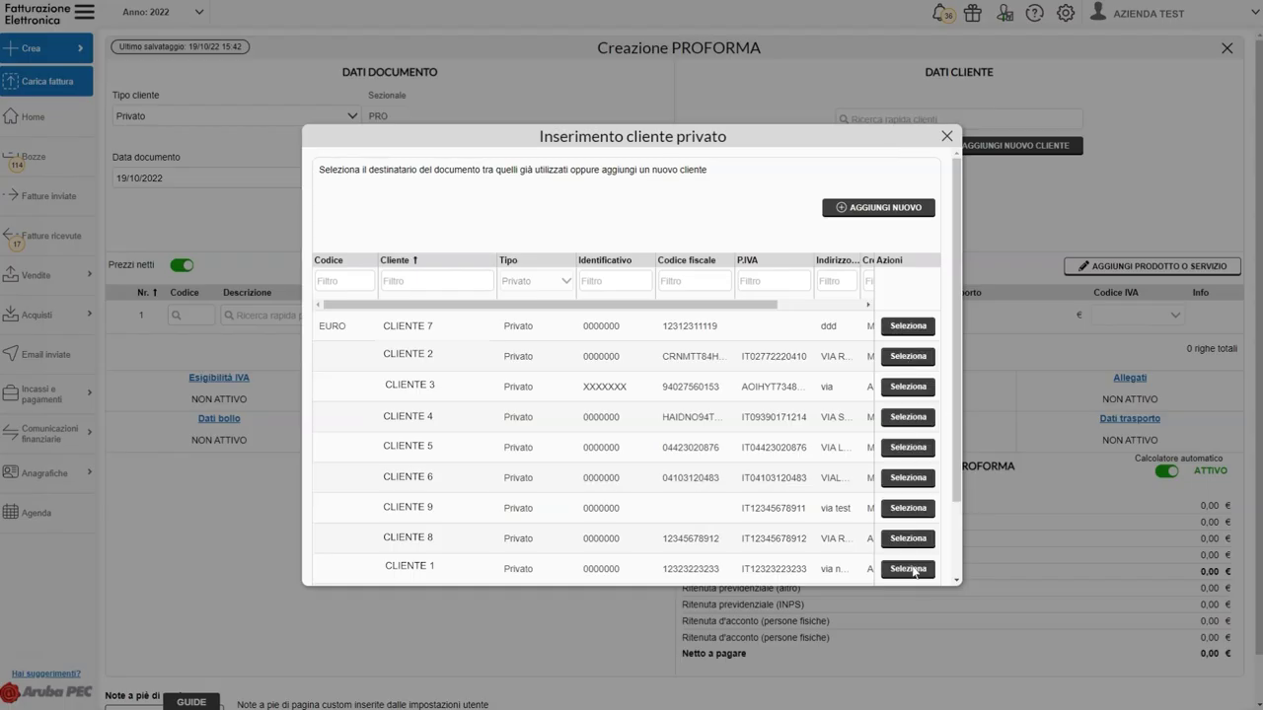
{"action": "left_click", "coordinate": [913, 576]}
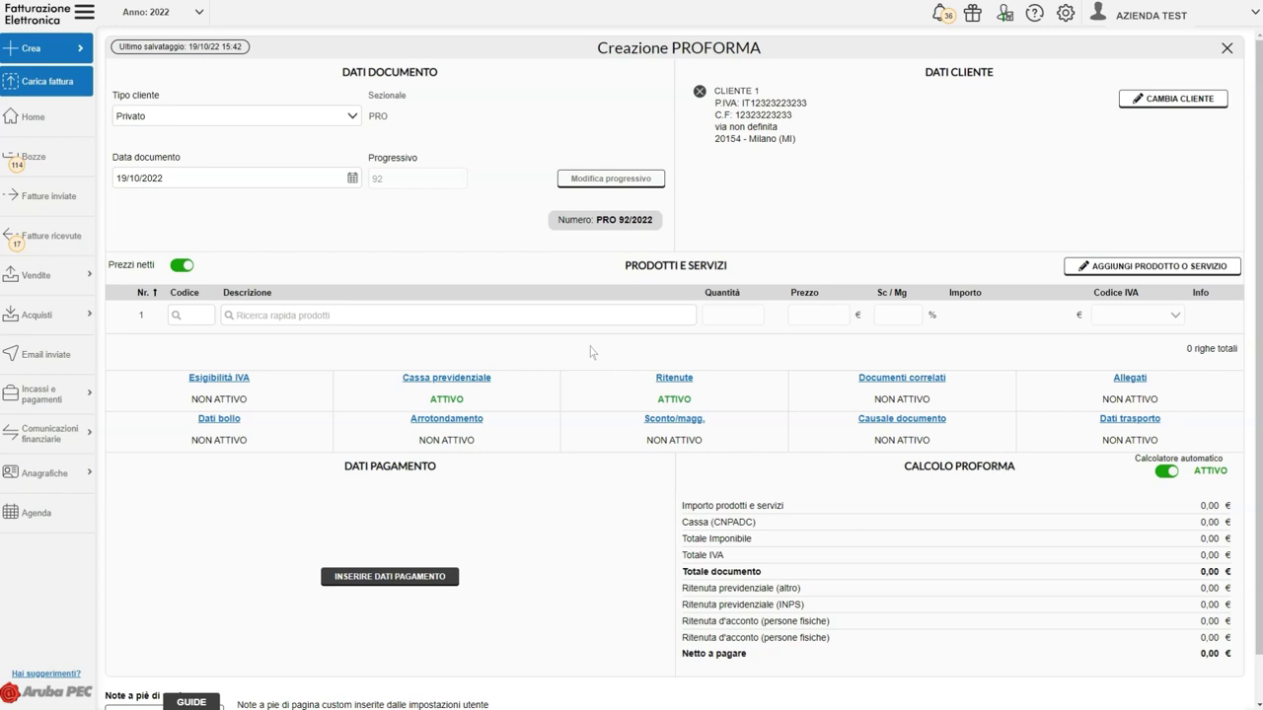
{"action": "left_click", "coordinate": [549, 318]}
{"action": "type", "text": "prodotto"}
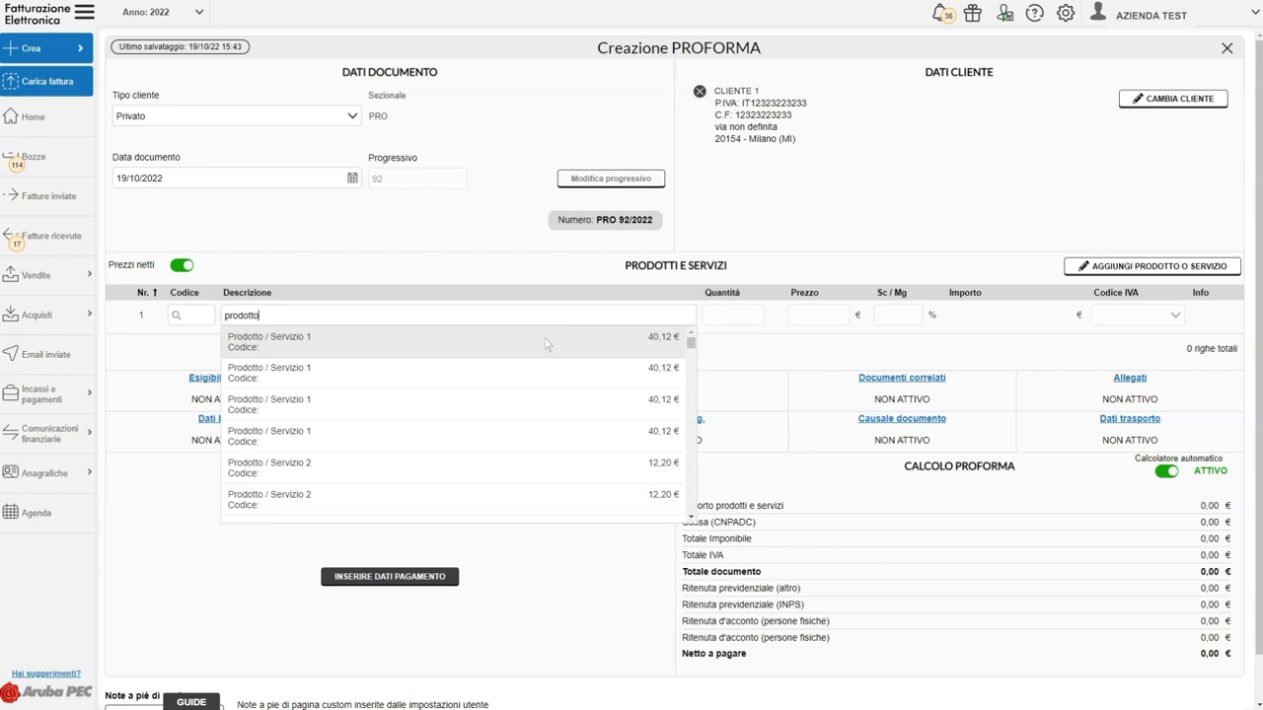
{"action": "left_click", "coordinate": [547, 344]}
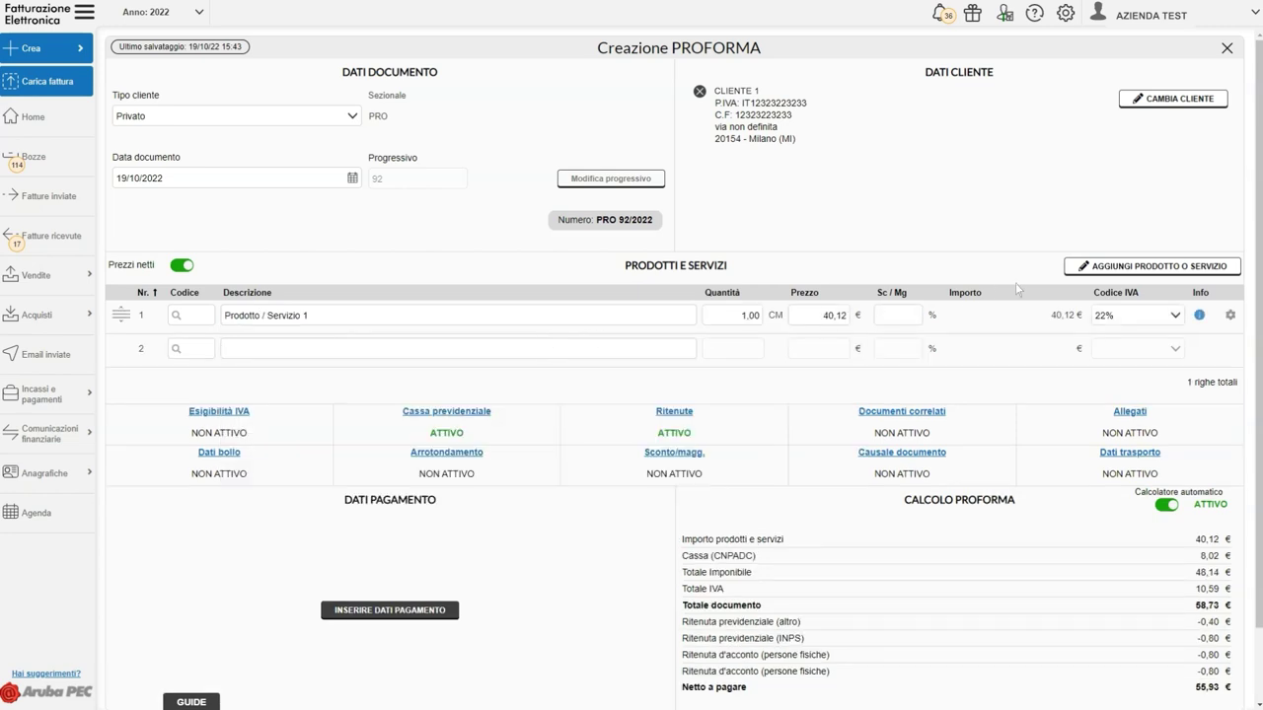
Step: Look over the new product form without filling it in and add PRODOTTO 5 from the saved products as the second line
{"action": "left_click", "coordinate": [1155, 272]}
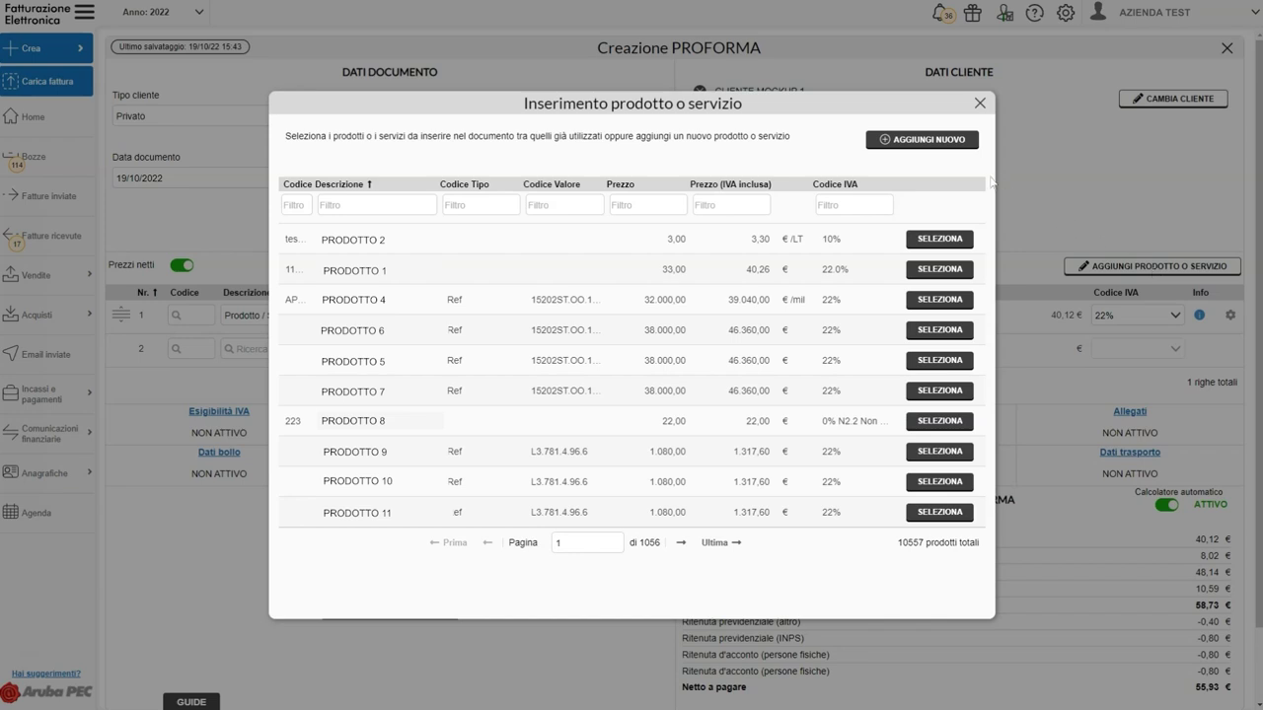
{"action": "left_click", "coordinate": [926, 140]}
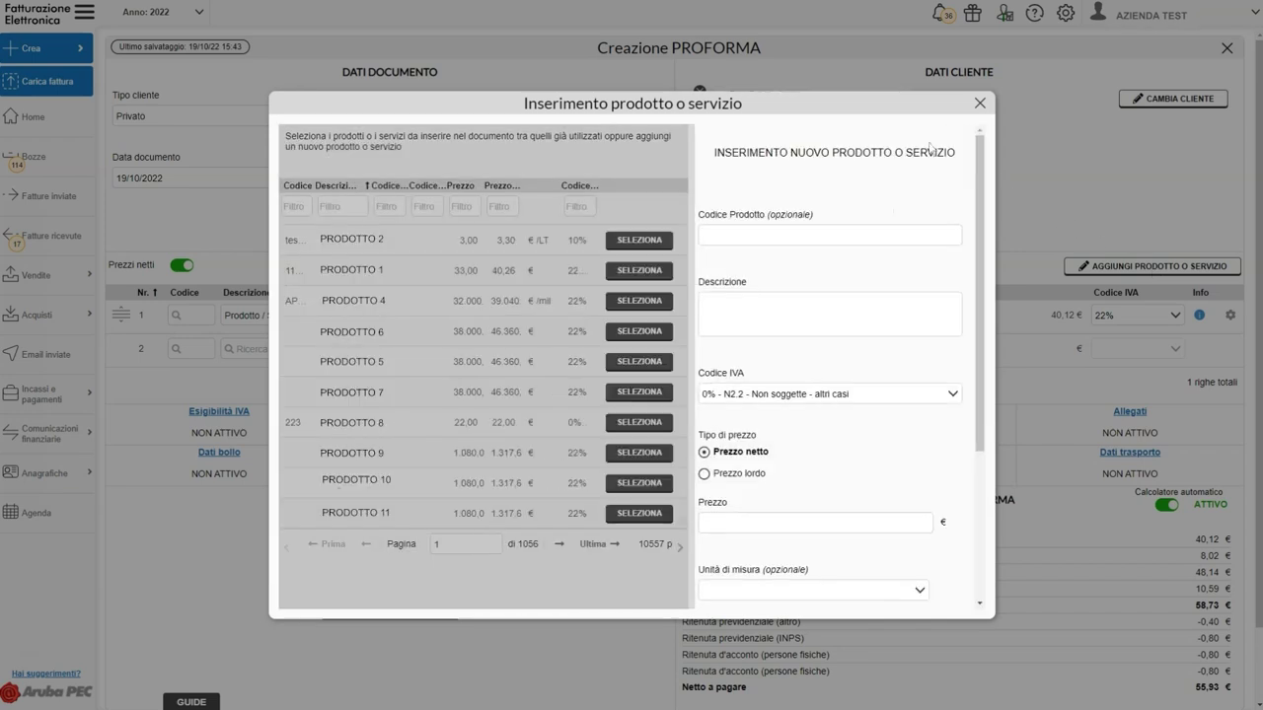
{"action": "scroll", "coordinate": [823, 516], "scroll_direction": "down", "scroll_amount": 3}
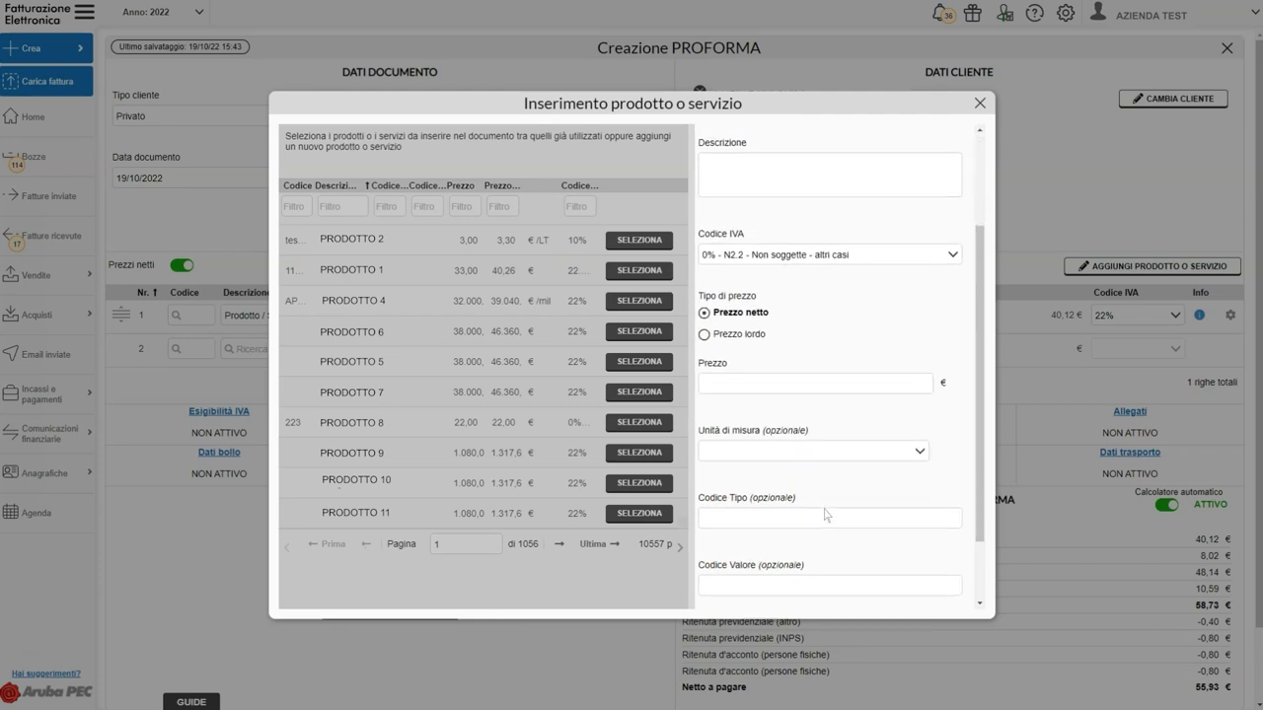
{"action": "left_click", "coordinate": [799, 590]}
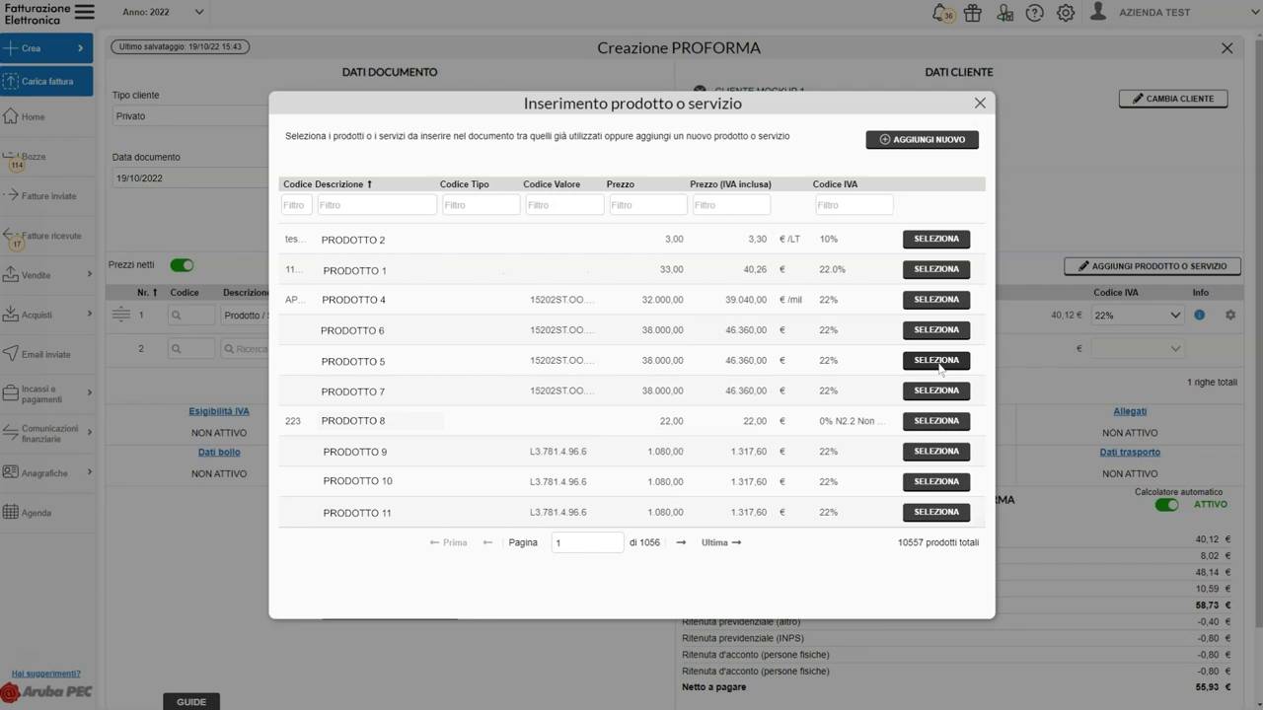
{"action": "left_click", "coordinate": [936, 362]}
{"action": "left_click", "coordinate": [639, 590]}
Step: Set the Prodotto 5 line to quantity 3, price 580 € and discount/surcharge 25%
{"action": "left_click", "coordinate": [728, 351]}
{"action": "type", "text": "3"}
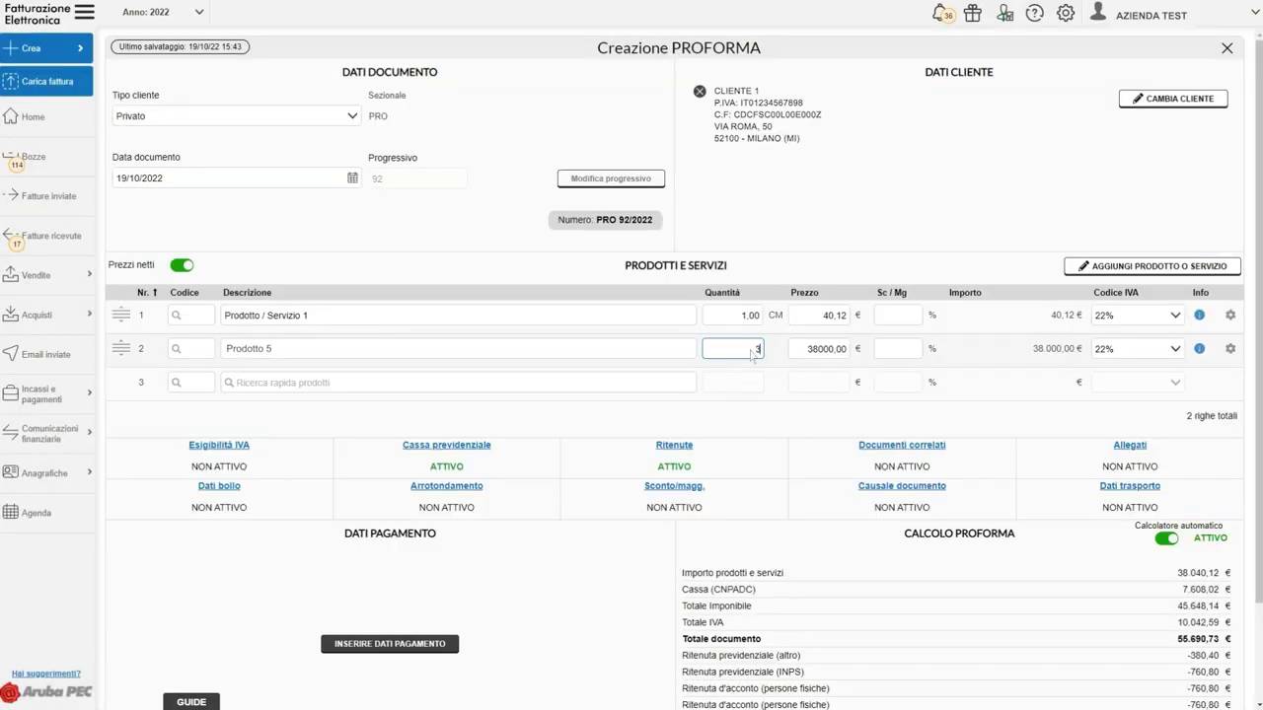
{"action": "left_click", "coordinate": [802, 350]}
{"action": "type", "text": "580"}
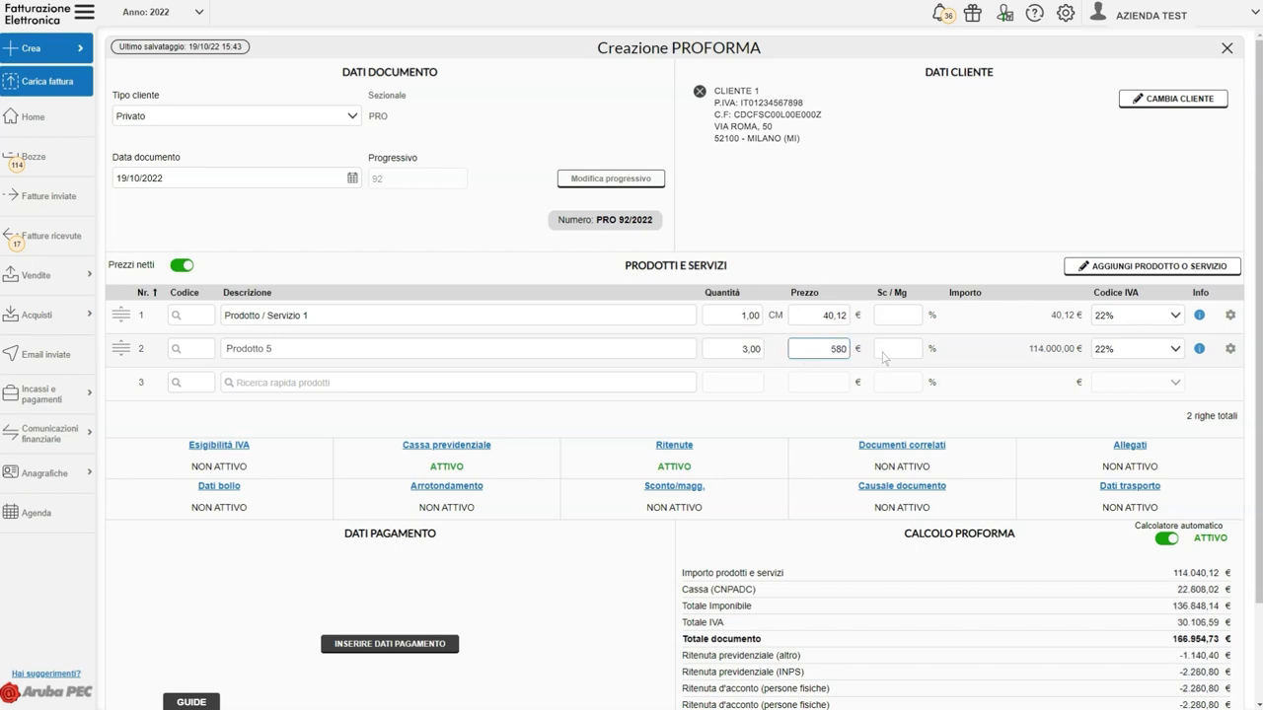
{"action": "left_click", "coordinate": [885, 356]}
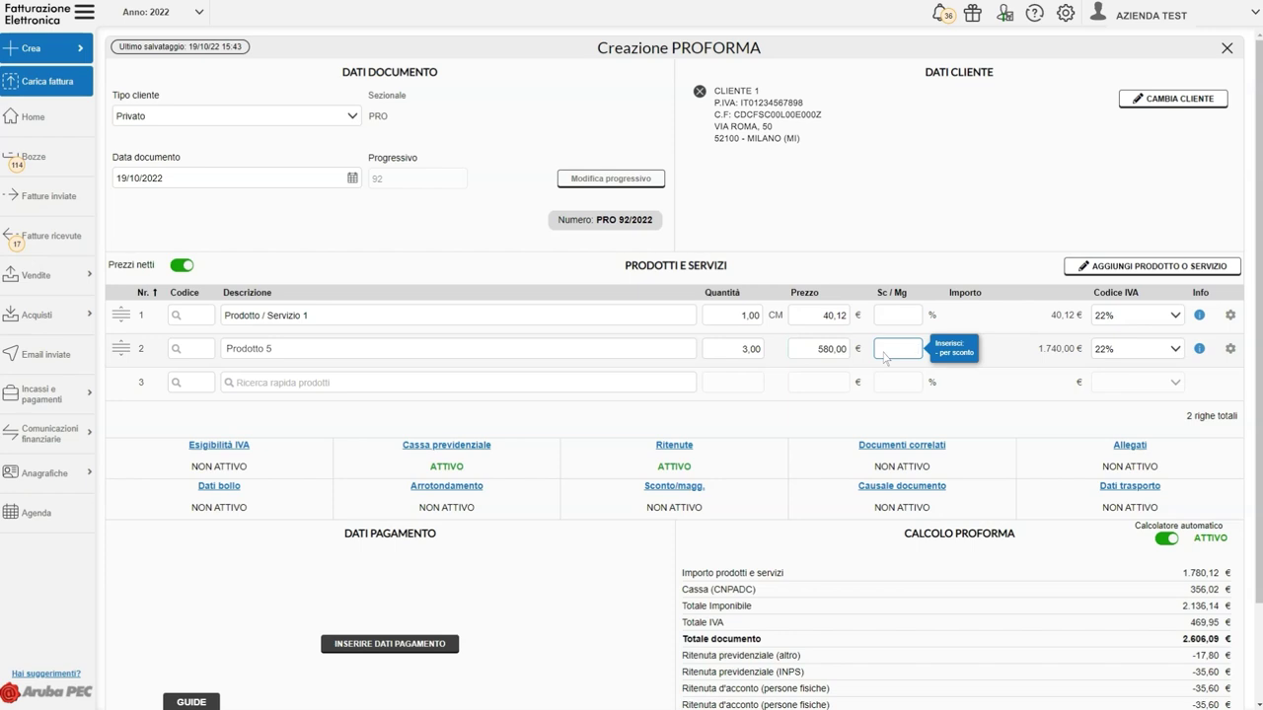
{"action": "type", "text": "25"}
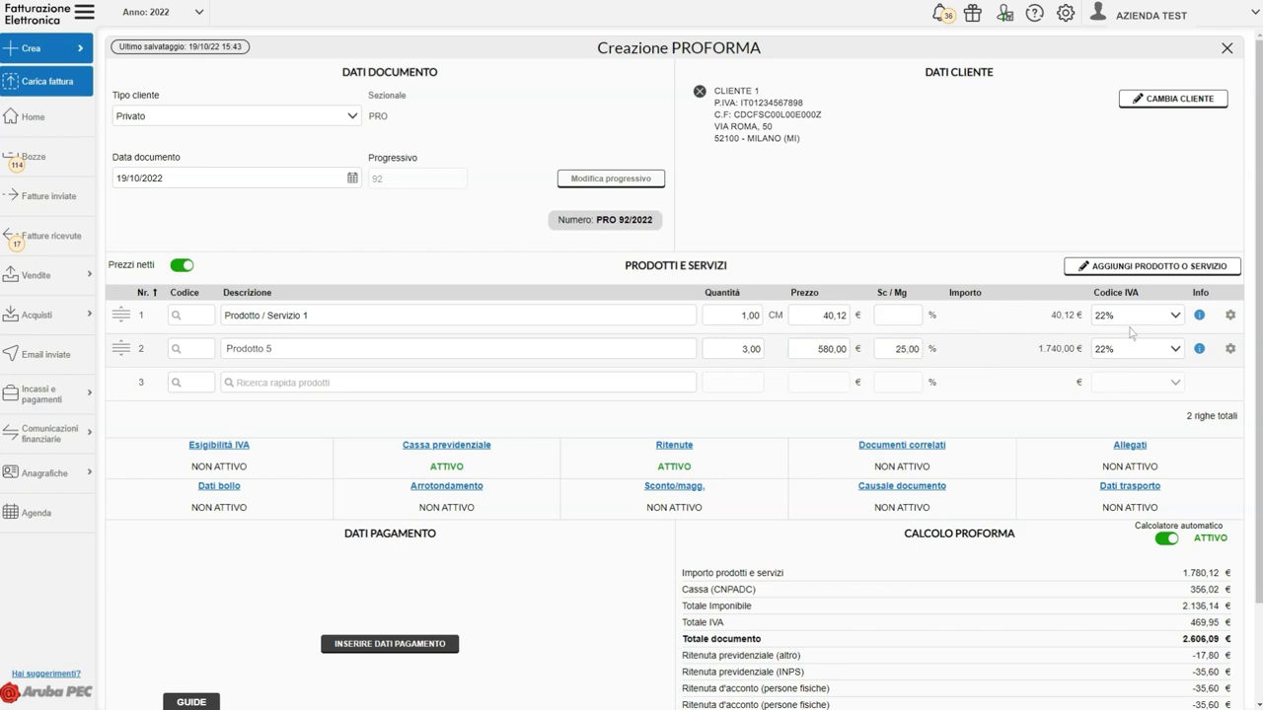
Step: Duplicate the Prodotto / Servizio 1 line and delete one of the two identical lines
{"action": "left_click", "coordinate": [1229, 316]}
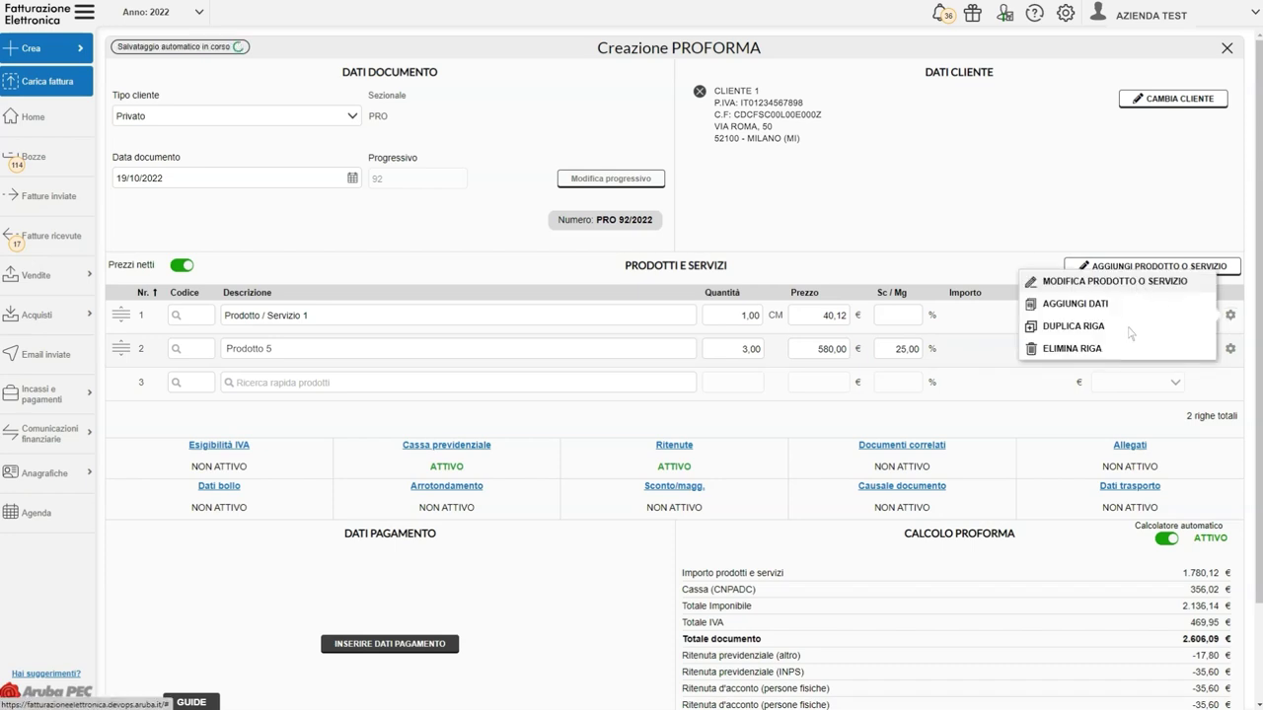
{"action": "left_click", "coordinate": [1131, 328]}
{"action": "left_click", "coordinate": [1230, 317]}
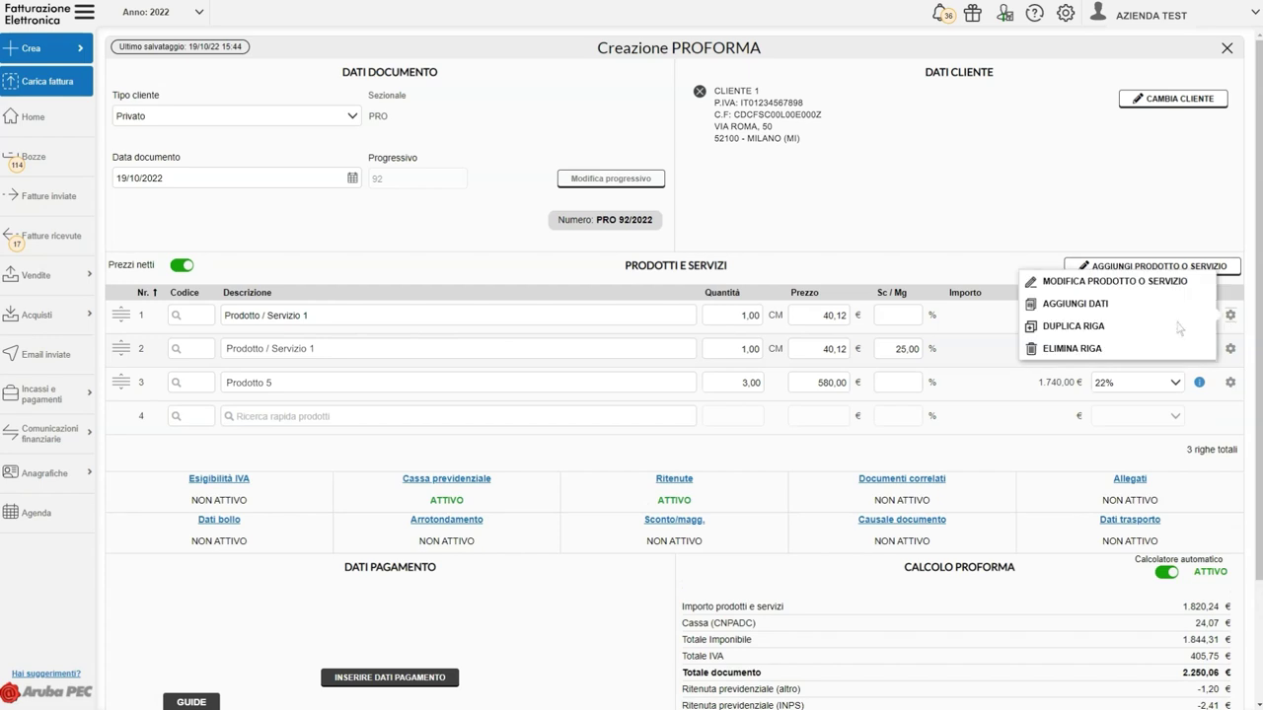
{"action": "left_click", "coordinate": [1136, 351]}
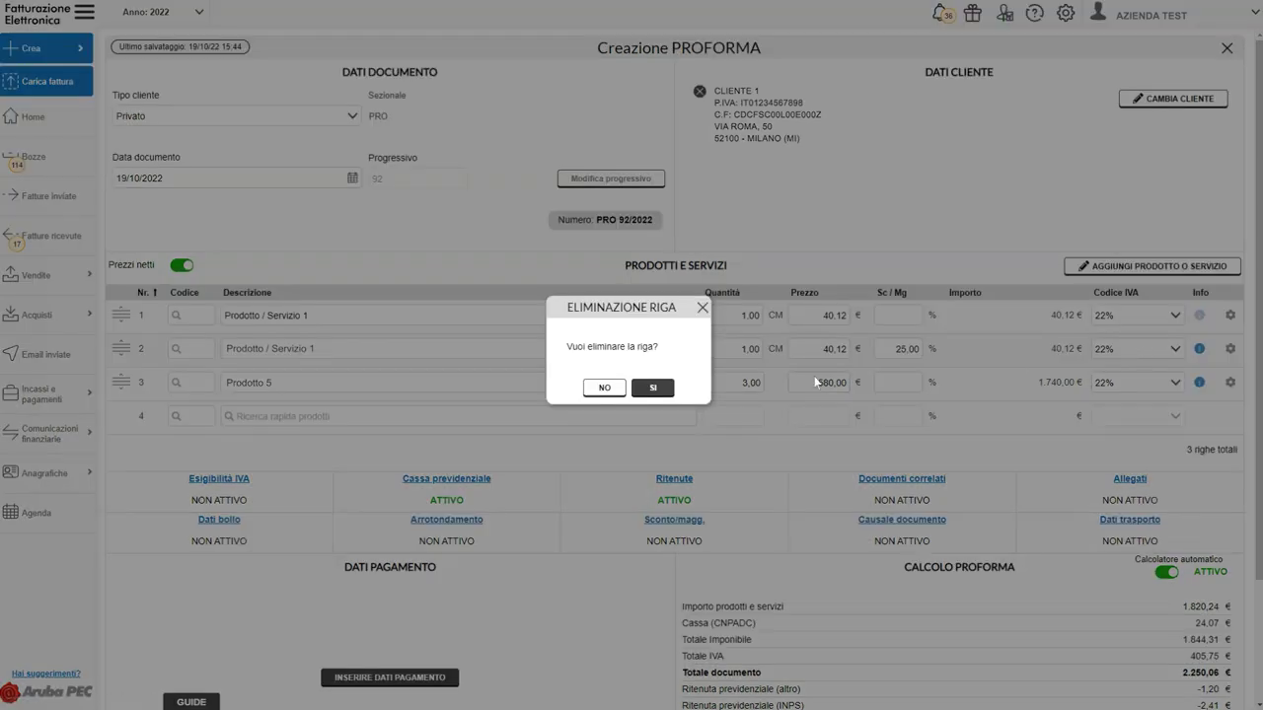
{"action": "left_click", "coordinate": [654, 391]}
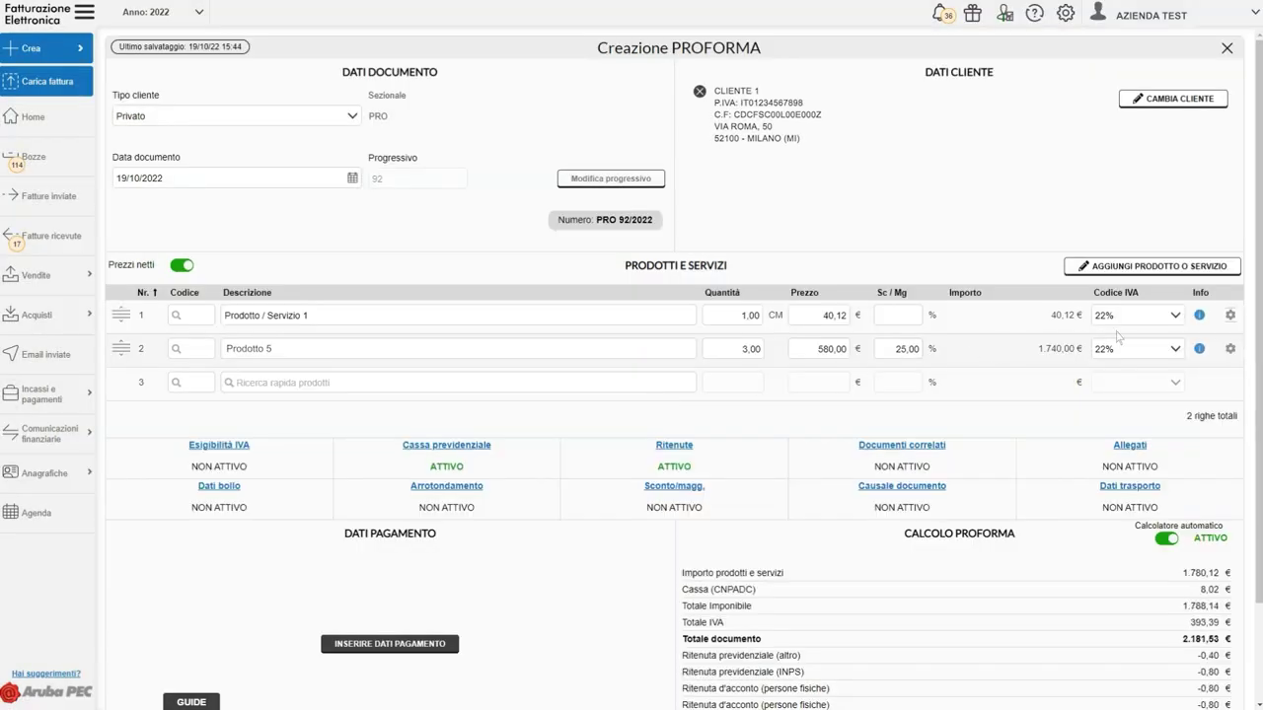
Step: Look over the additional data sections for the Prodotto / Servizio 1 line and cancel without entering anything
{"action": "left_click", "coordinate": [1231, 317]}
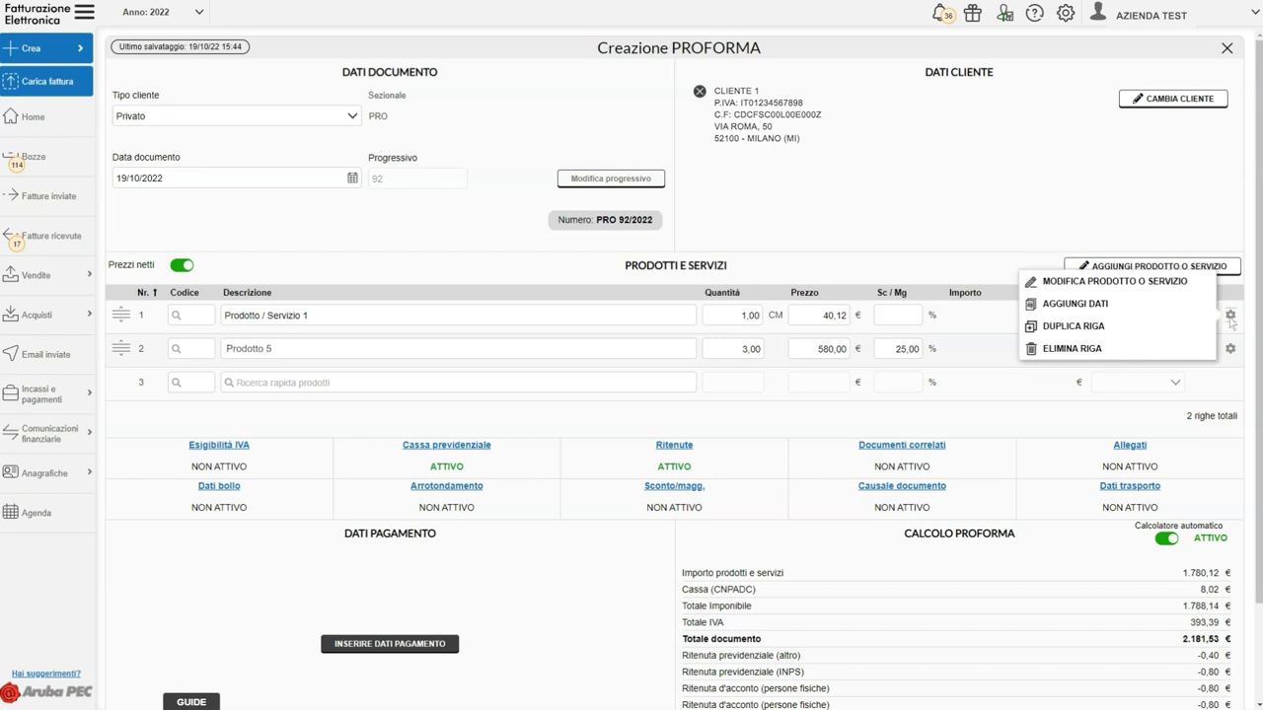
{"action": "left_click", "coordinate": [1144, 304]}
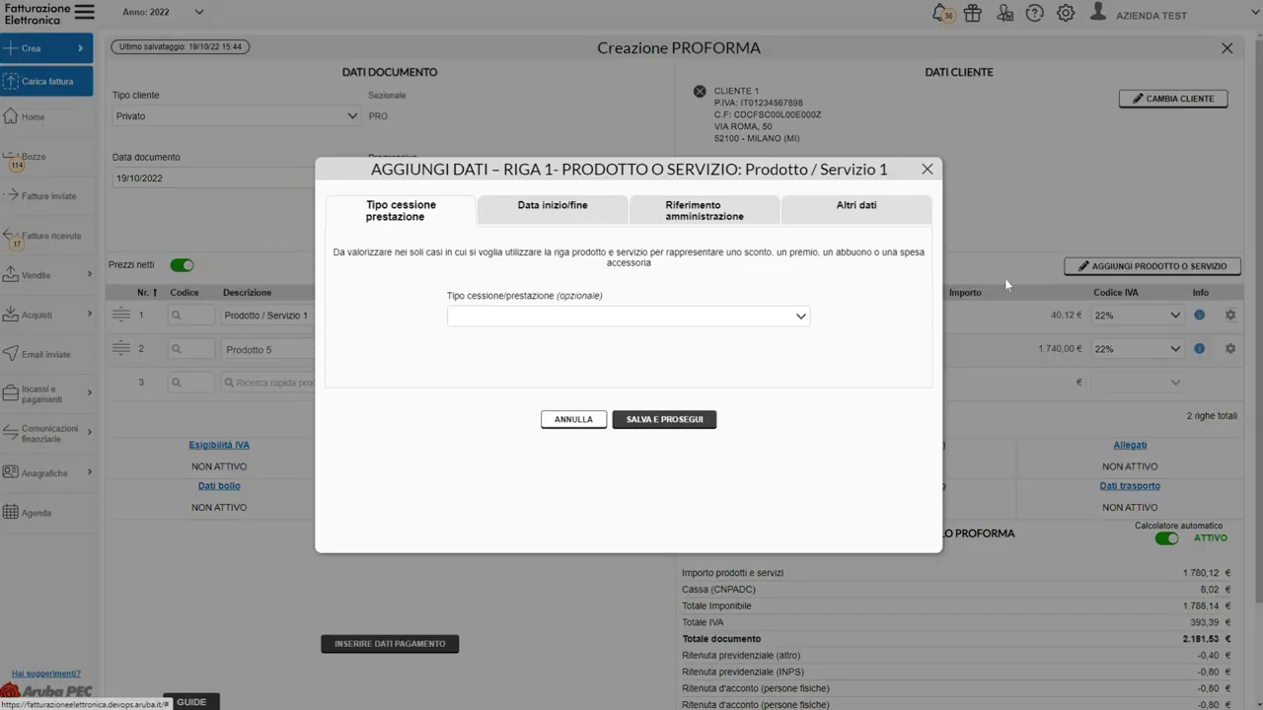
{"action": "left_click", "coordinate": [610, 211]}
{"action": "left_click", "coordinate": [761, 217]}
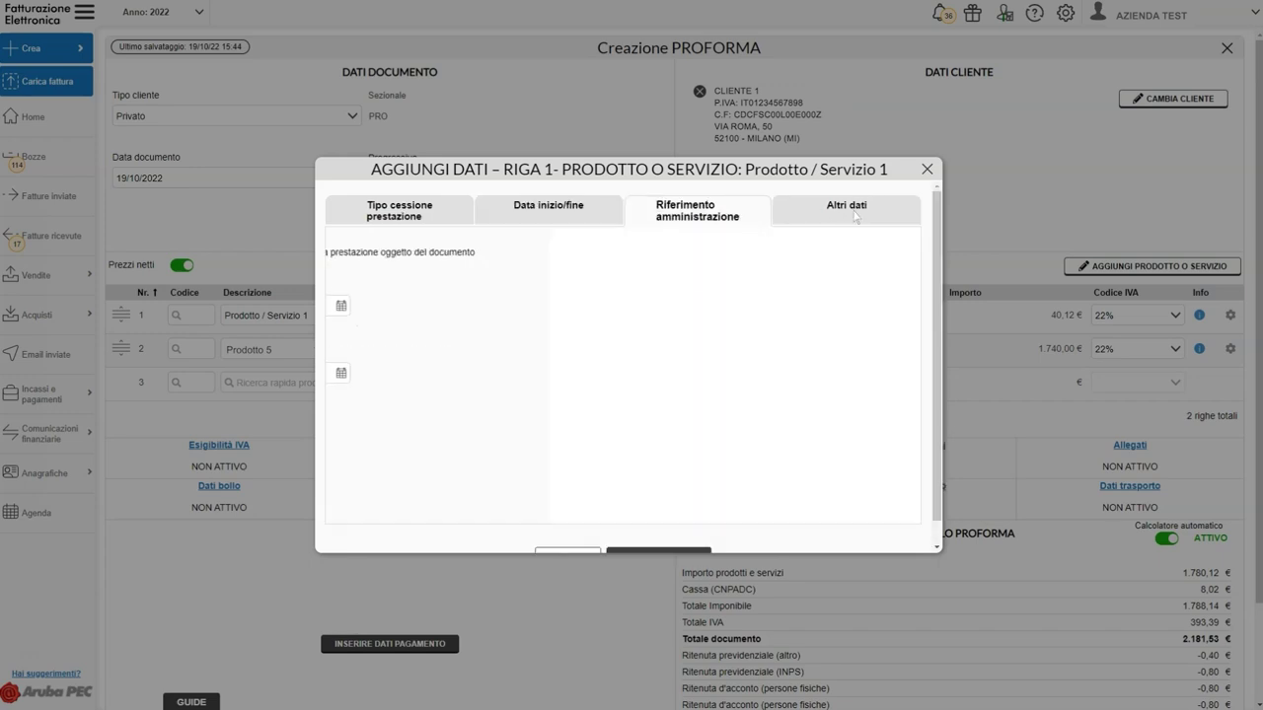
{"action": "left_click", "coordinate": [893, 214]}
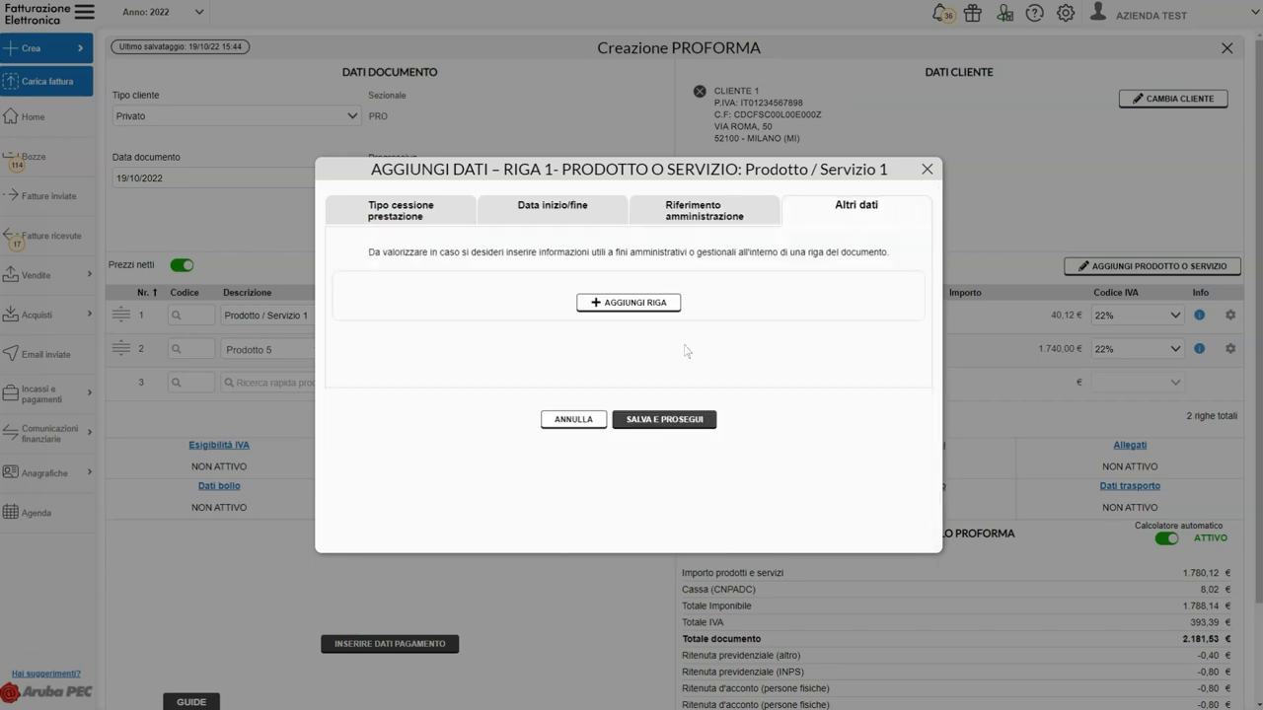
{"action": "left_click", "coordinate": [575, 421]}
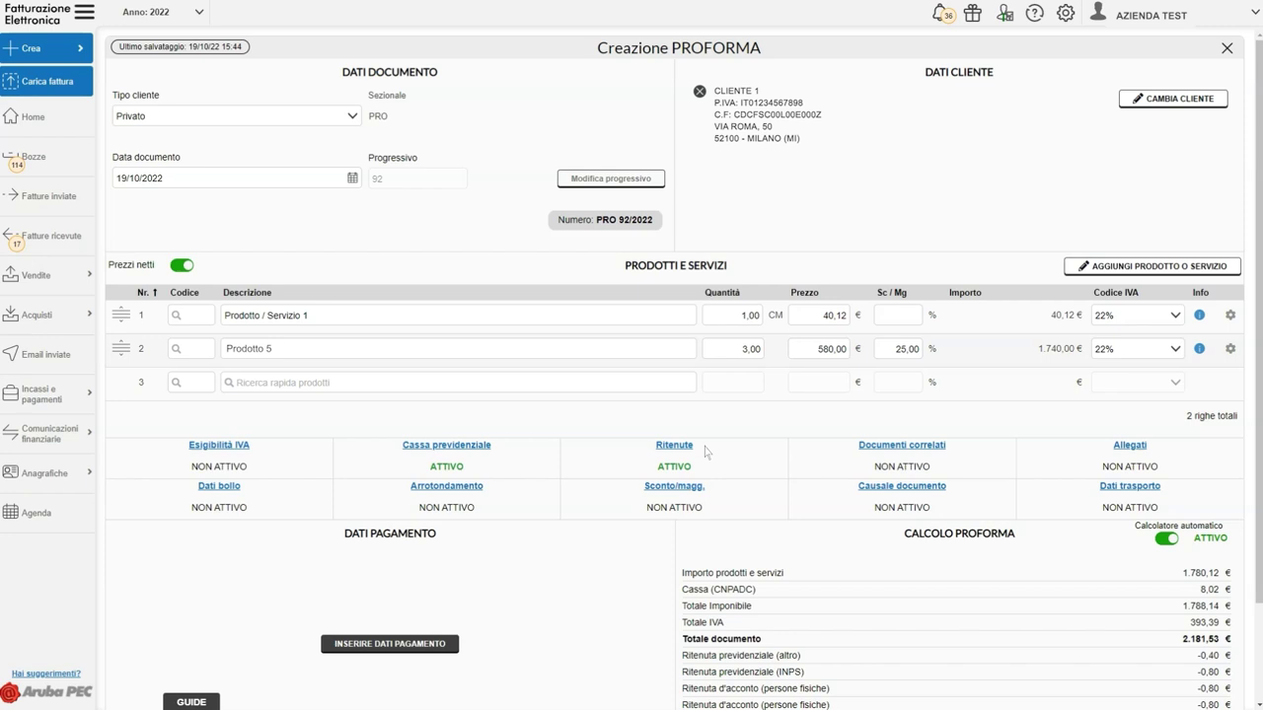
Step: Apply Contributo previdenziale 1 to all document lines, switch its taxable base to manual entry and save the Cassa previdenziale settings
{"action": "left_click", "coordinate": [444, 452]}
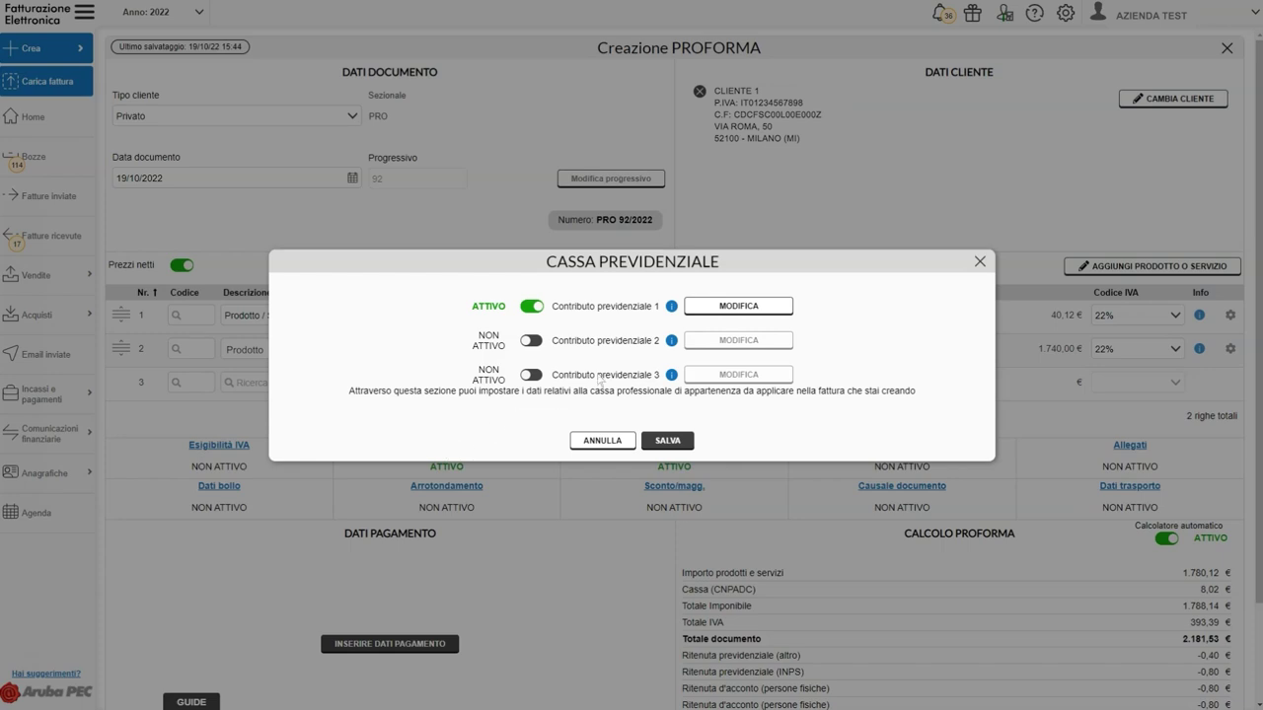
{"action": "left_click", "coordinate": [740, 307]}
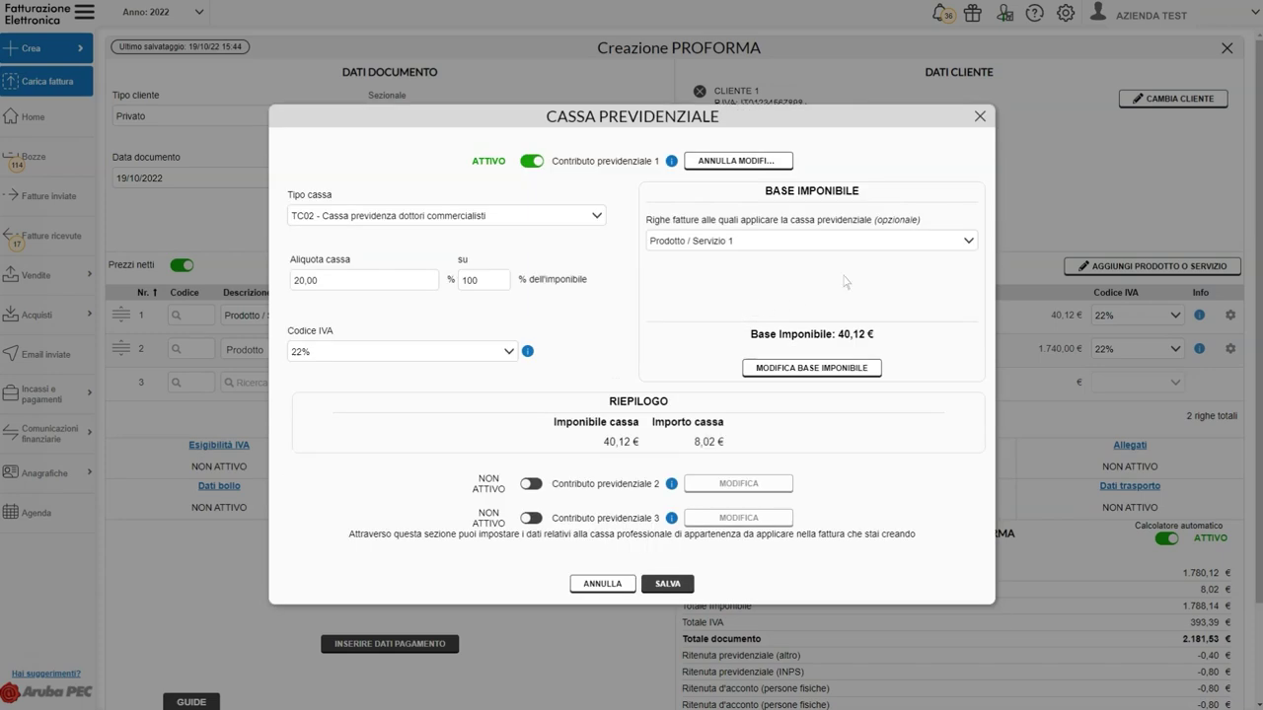
{"action": "left_click", "coordinate": [967, 242]}
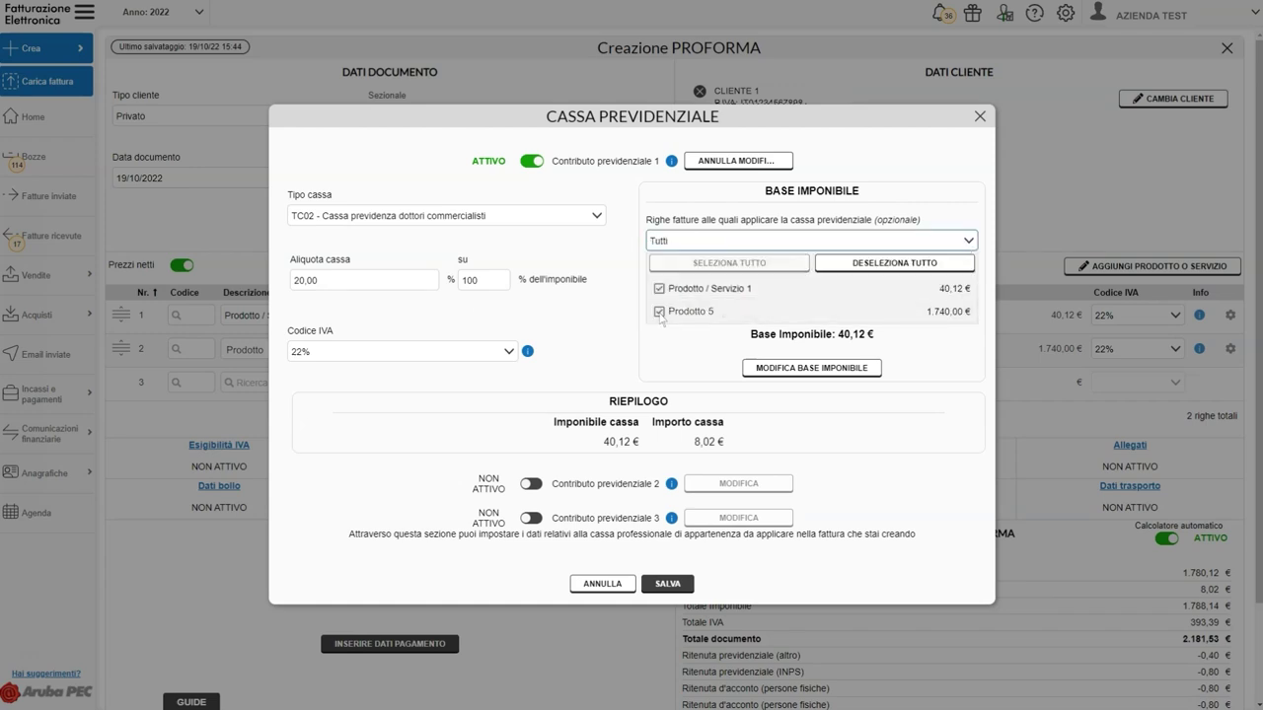
{"action": "left_click", "coordinate": [805, 369]}
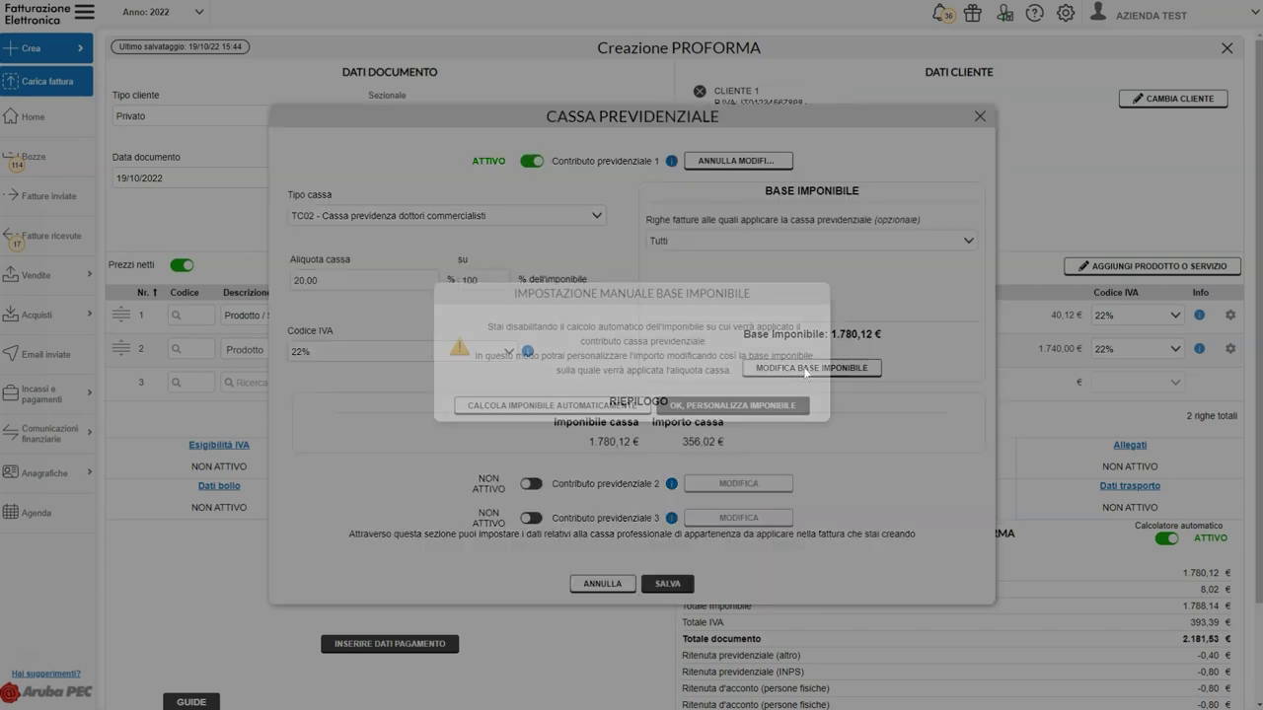
{"action": "left_click", "coordinate": [779, 406]}
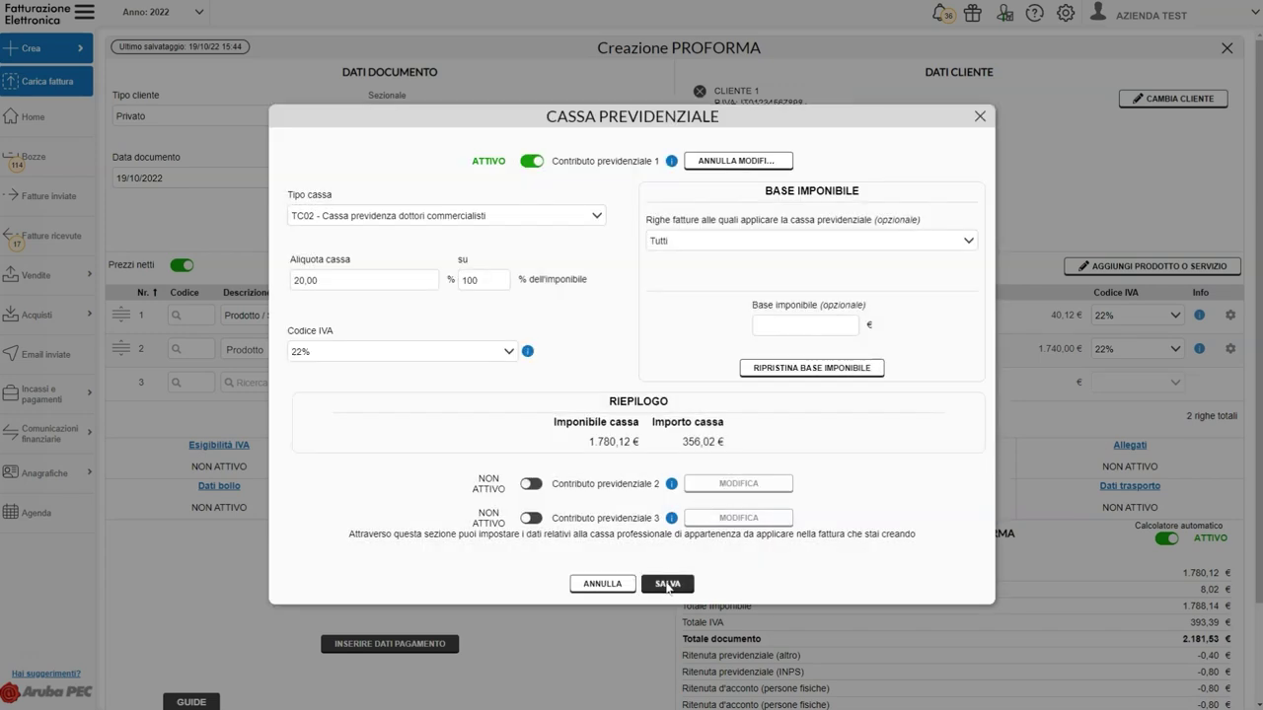
{"action": "left_click", "coordinate": [667, 584]}
Step: Apply Ritenuta previdenziale (altro) to all lines with a custom taxable base of 1.780,12 € and save the withholding settings
{"action": "left_click", "coordinate": [676, 448]}
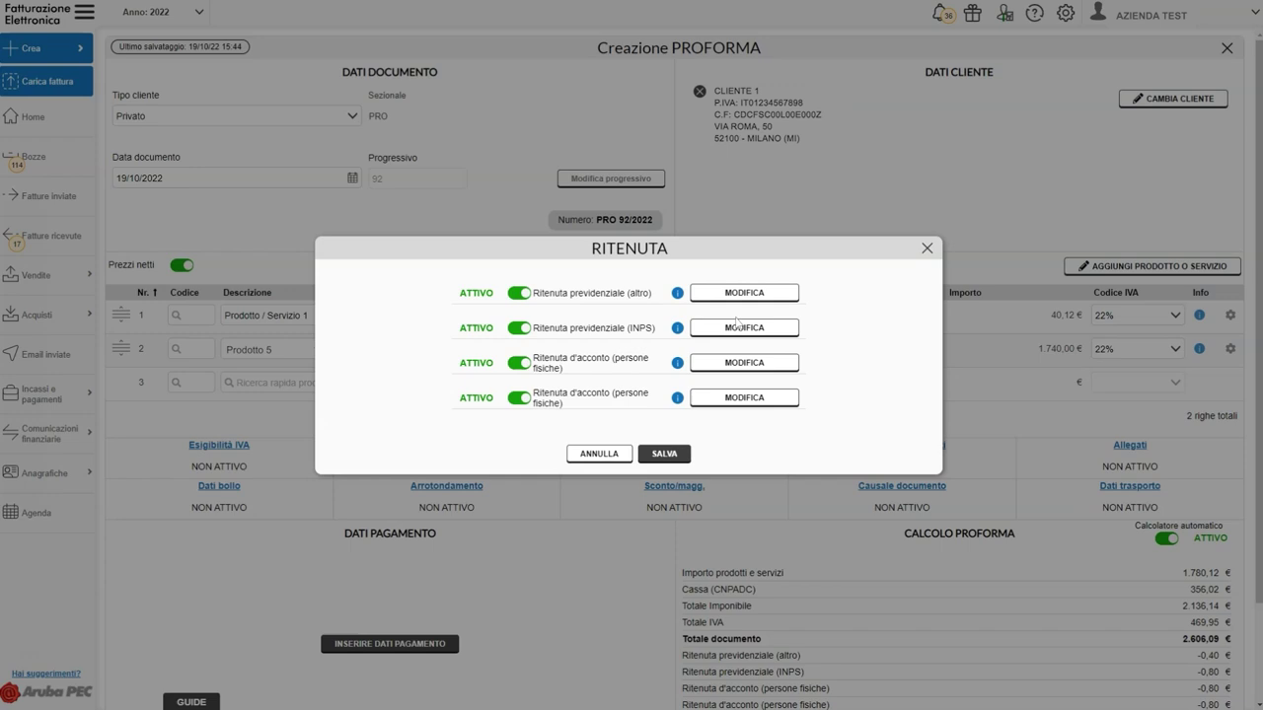
{"action": "left_click", "coordinate": [747, 293]}
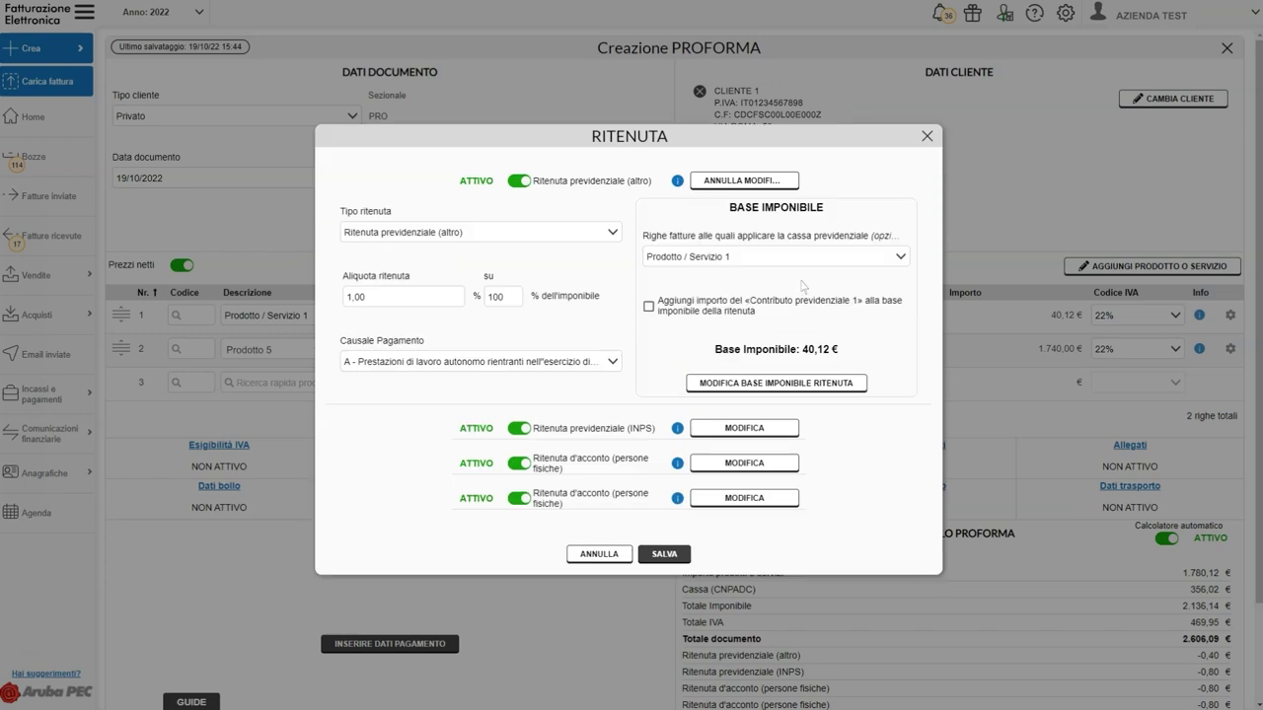
{"action": "left_click", "coordinate": [901, 256]}
{"action": "left_click", "coordinate": [656, 327]}
{"action": "left_click", "coordinate": [777, 383]}
{"action": "left_click", "coordinate": [777, 383]}
{"action": "left_click", "coordinate": [739, 406]}
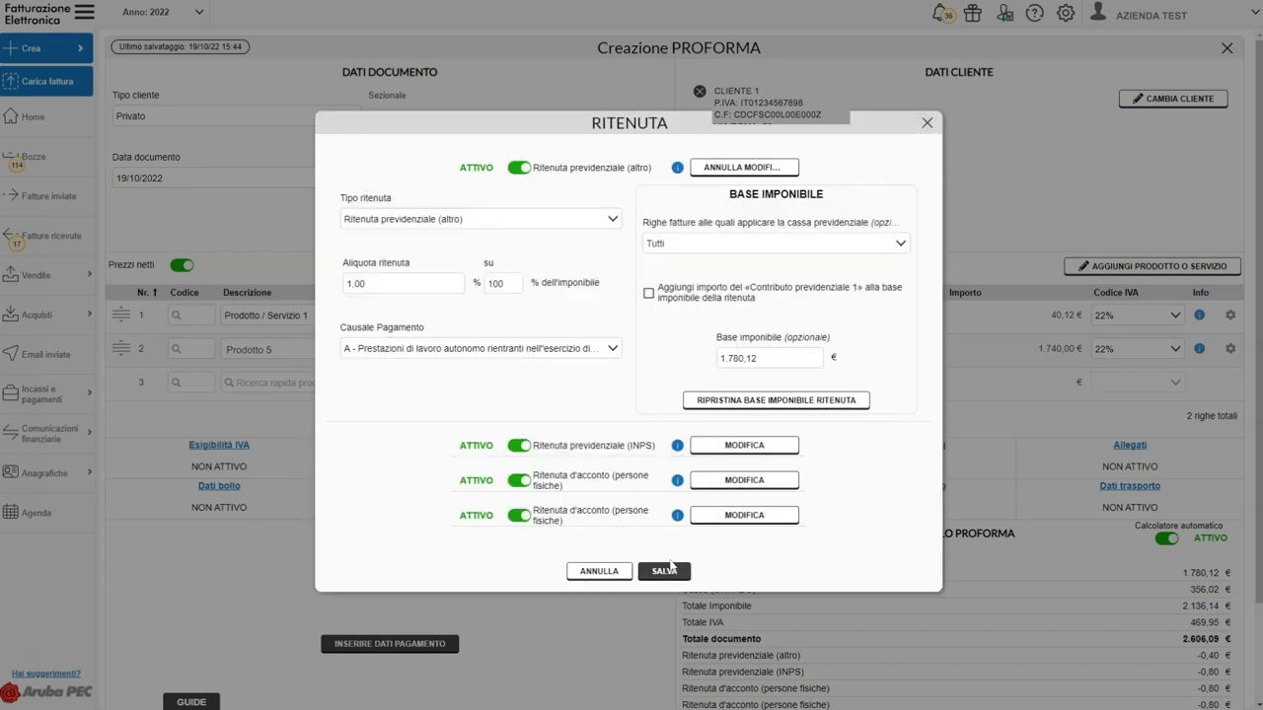
{"action": "left_click", "coordinate": [661, 570]}
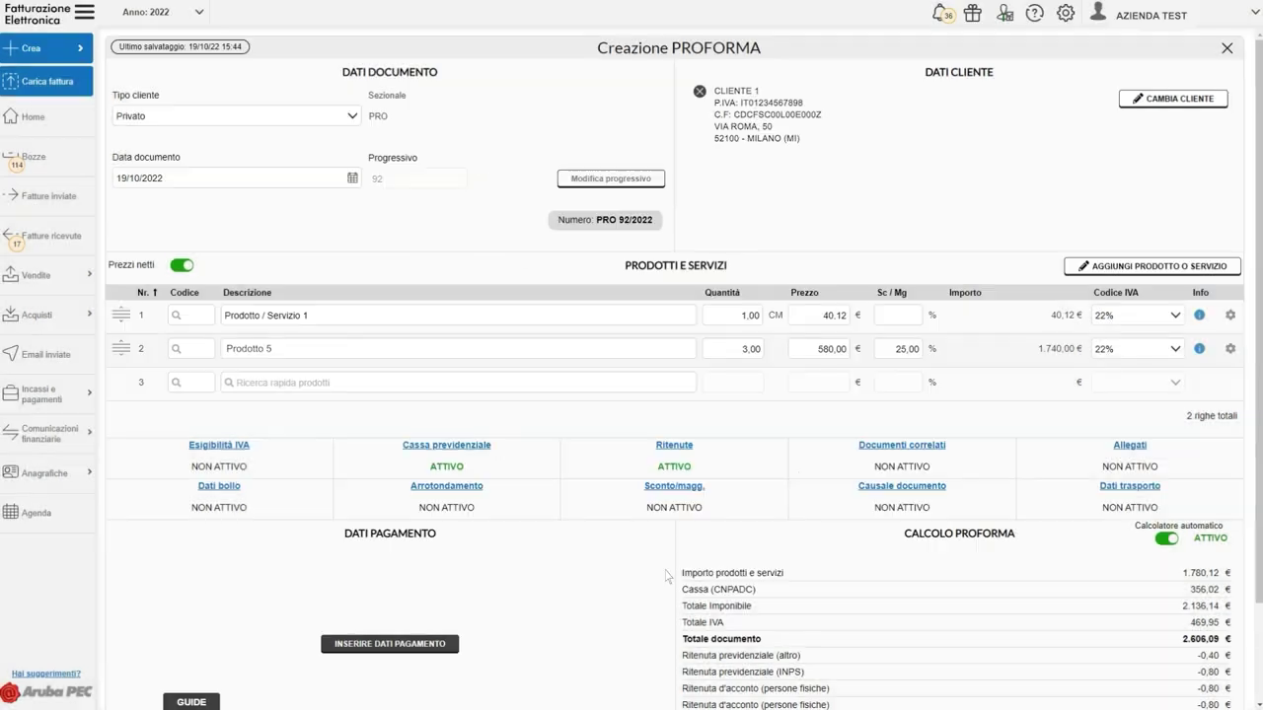
Step: Look over the options for Documenti correlati and Dati trasporto by enabling each section, and cancel both
{"action": "left_click", "coordinate": [898, 449]}
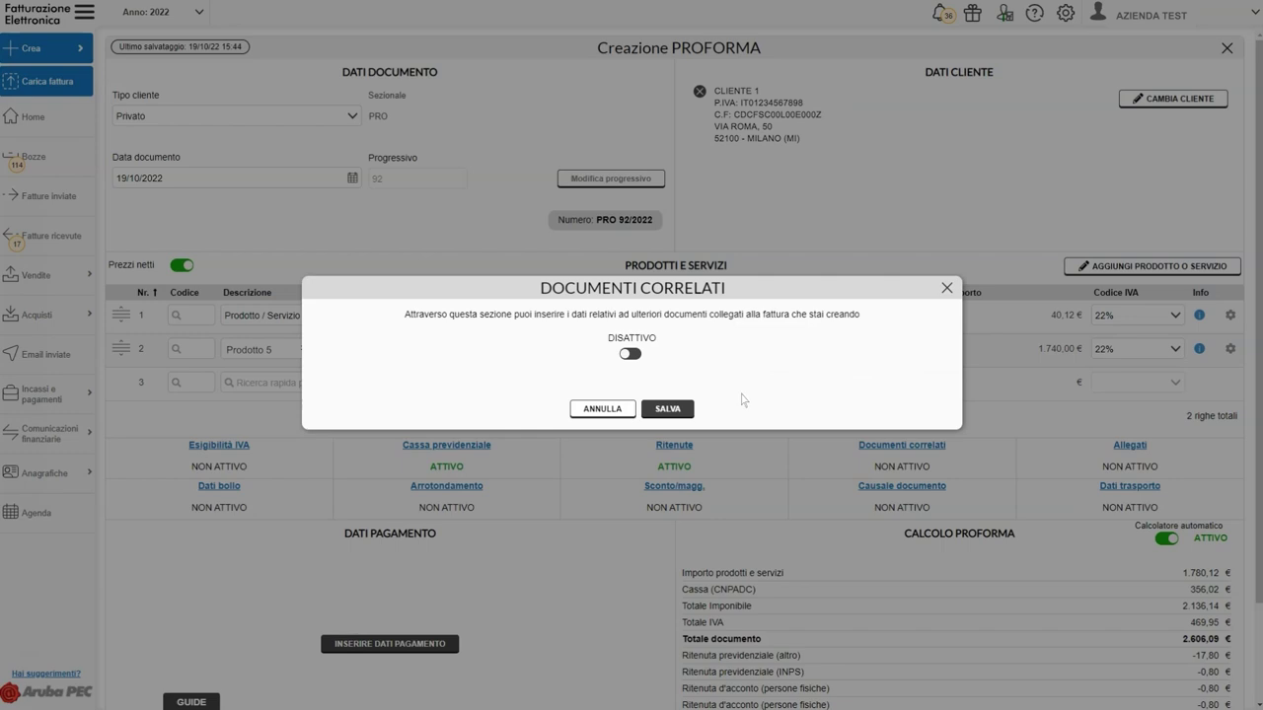
{"action": "left_click", "coordinate": [629, 355]}
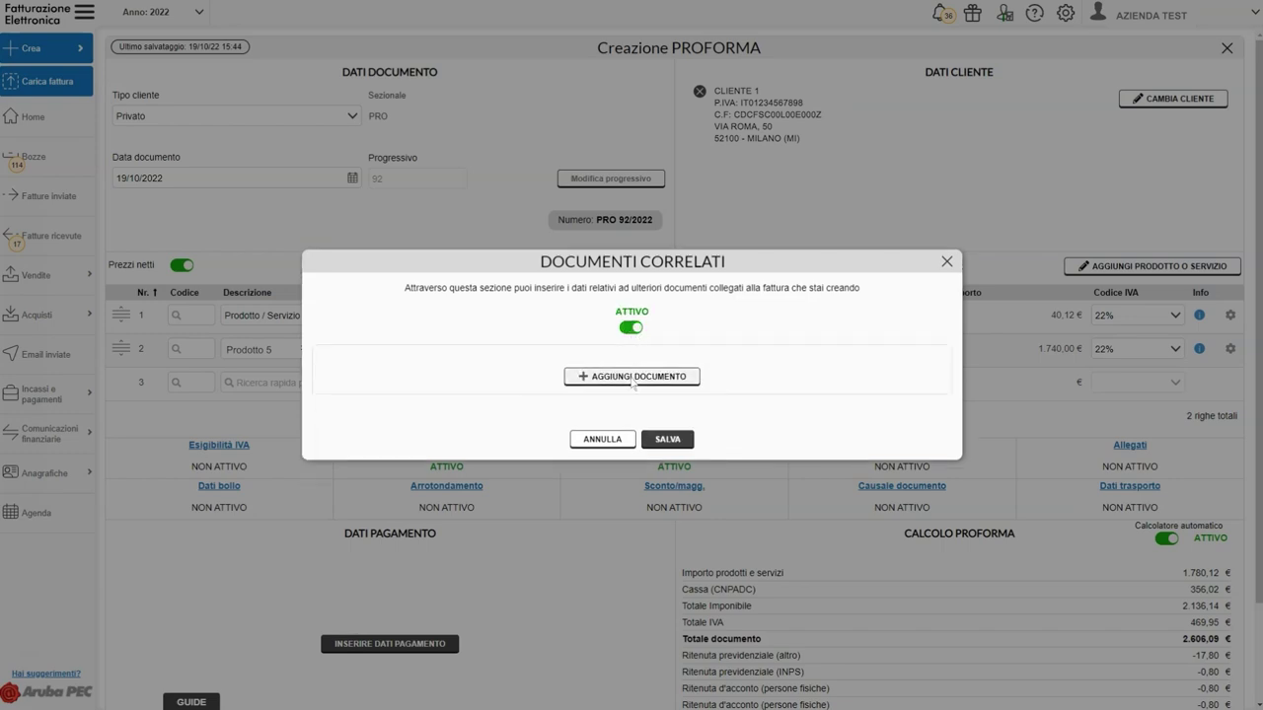
{"action": "left_click", "coordinate": [603, 441]}
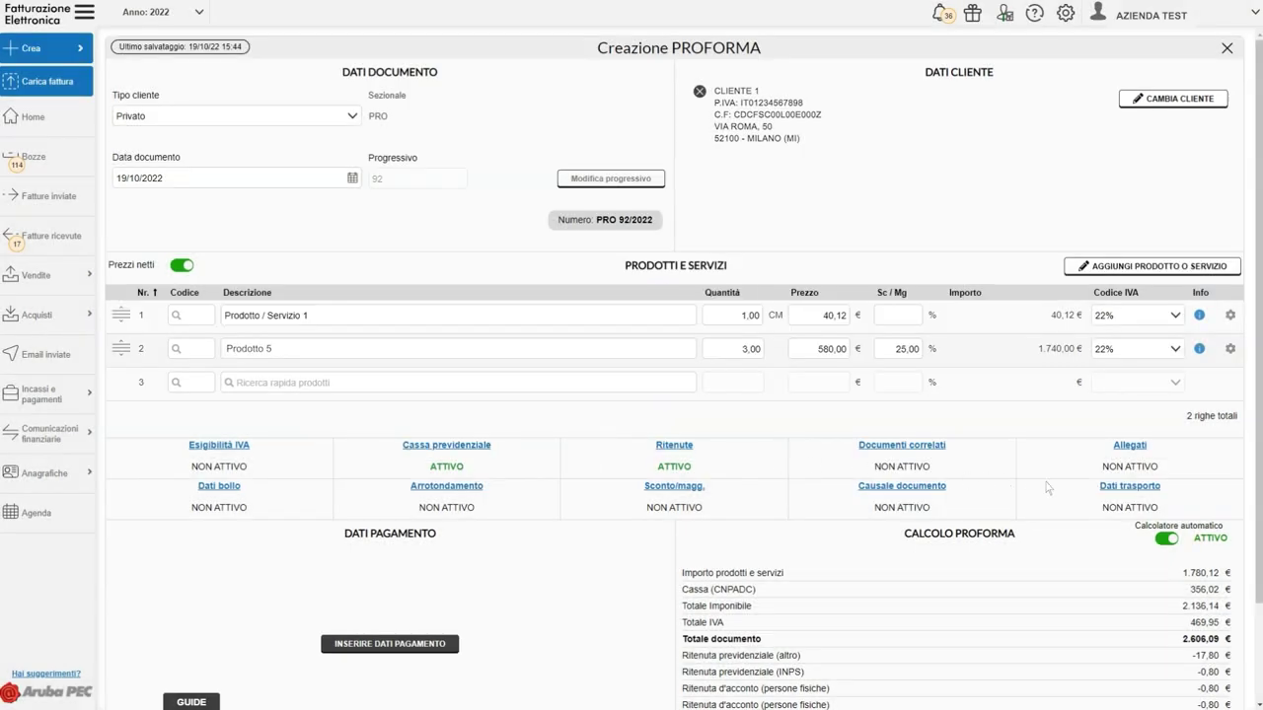
{"action": "left_click", "coordinate": [1130, 487]}
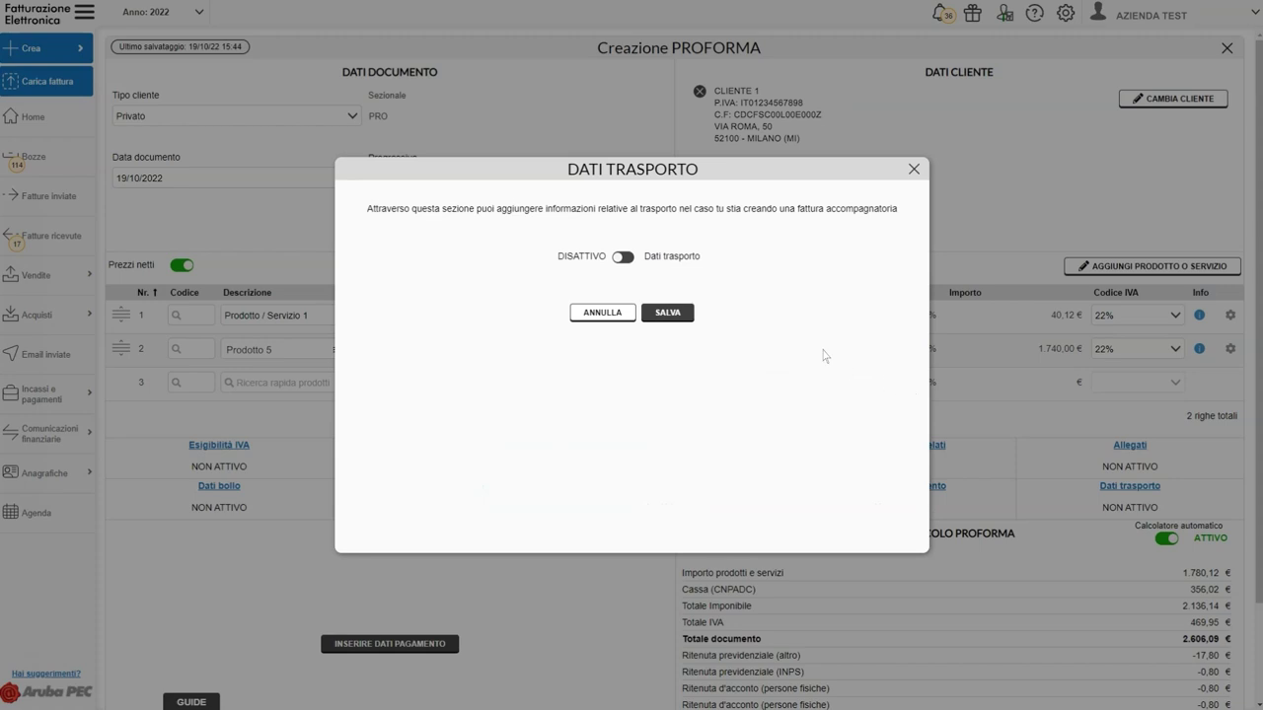
{"action": "left_click", "coordinate": [622, 258]}
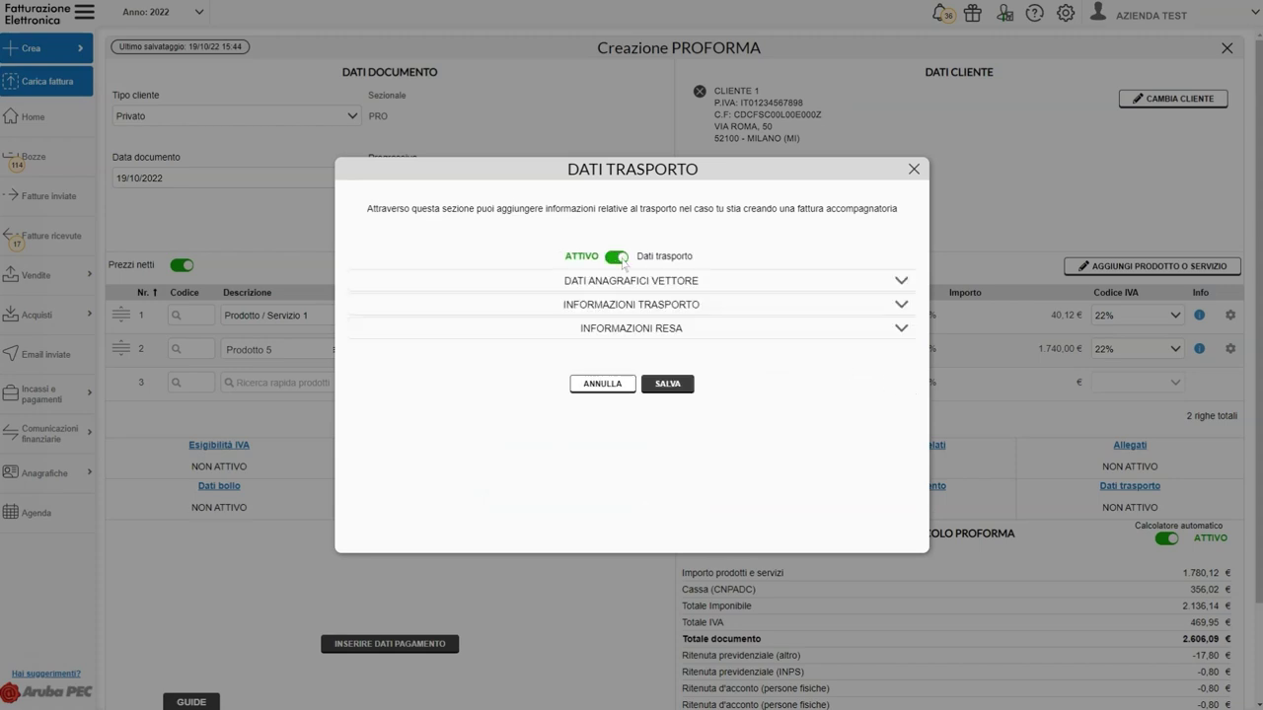
{"action": "left_click", "coordinate": [603, 384]}
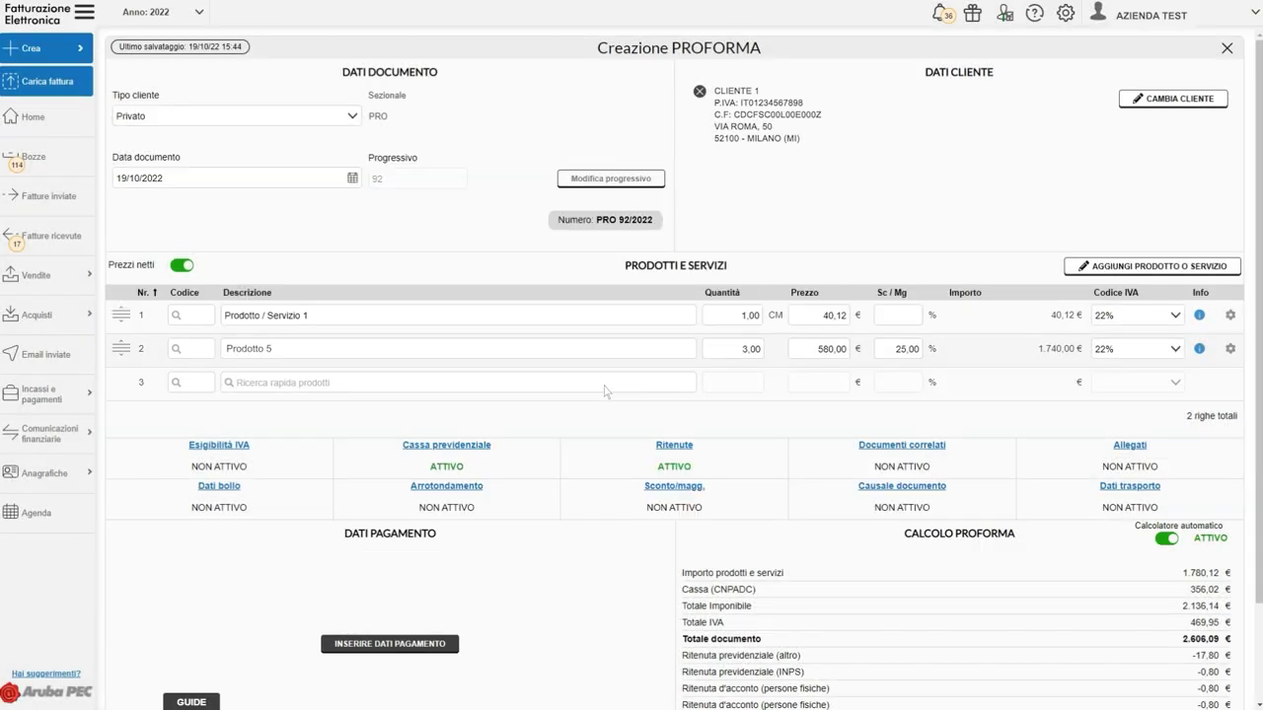
Step: Look over the Allegati options with the section enabled and cancel without attaching a file
{"action": "left_click", "coordinate": [1130, 446]}
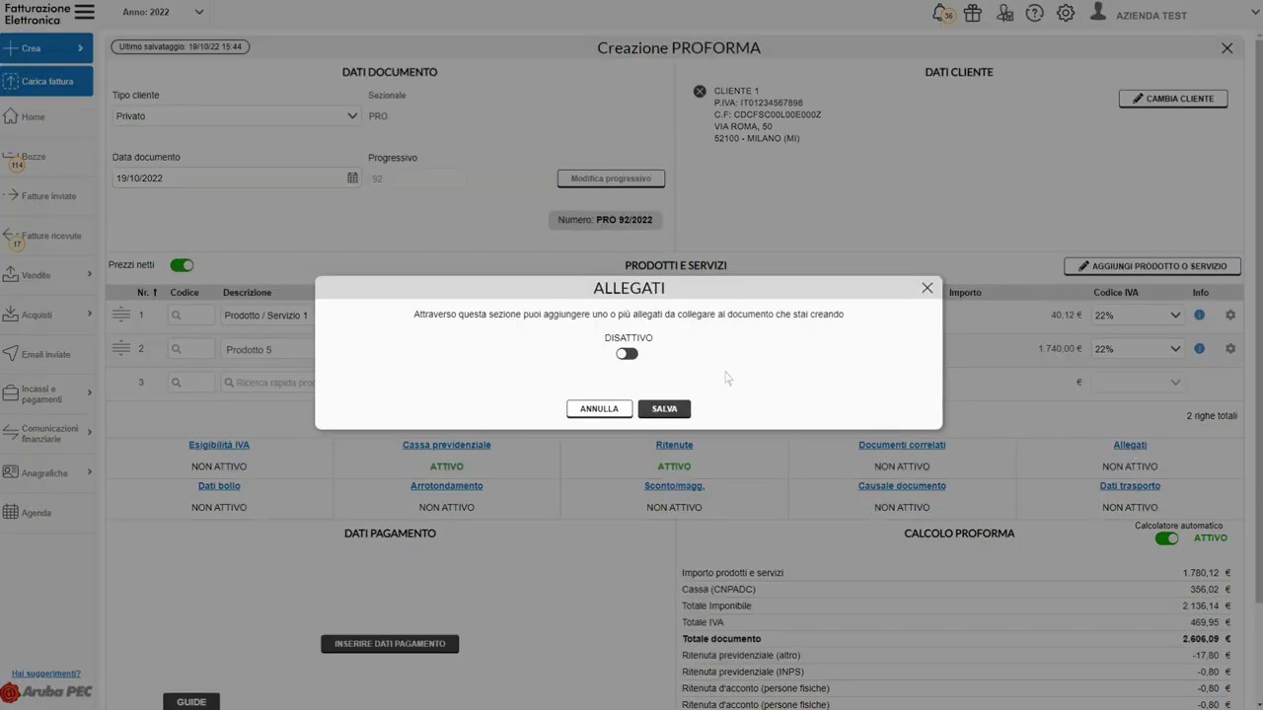
{"action": "left_click", "coordinate": [628, 354]}
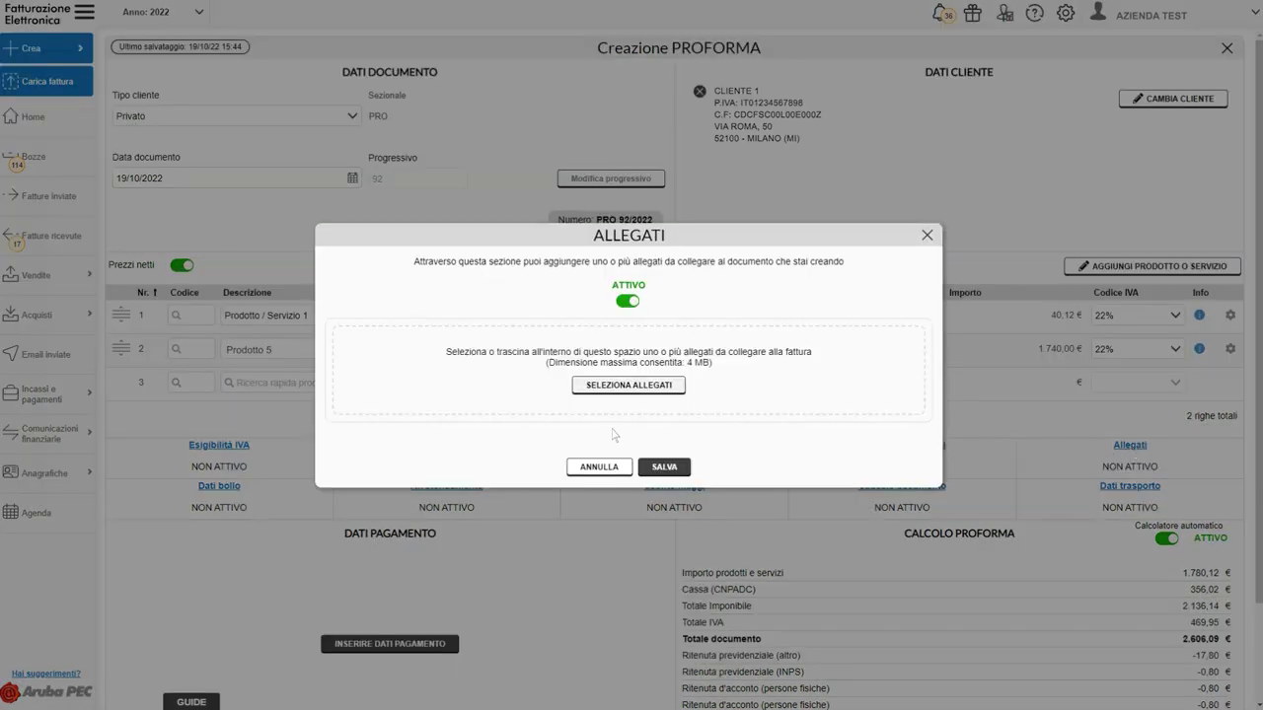
{"action": "left_click", "coordinate": [599, 468]}
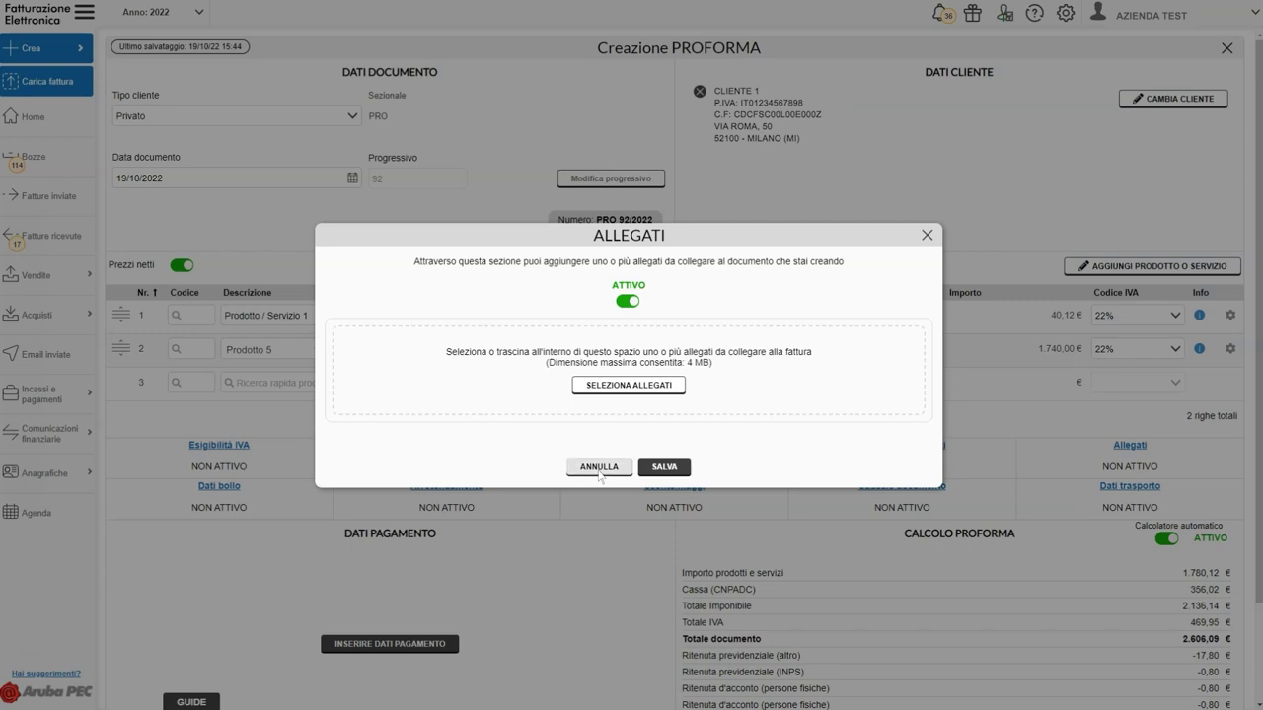
Step: Look over the document-wide rounding and discount/surcharge options by enabling each section, and cancel both
{"action": "left_click", "coordinate": [449, 487]}
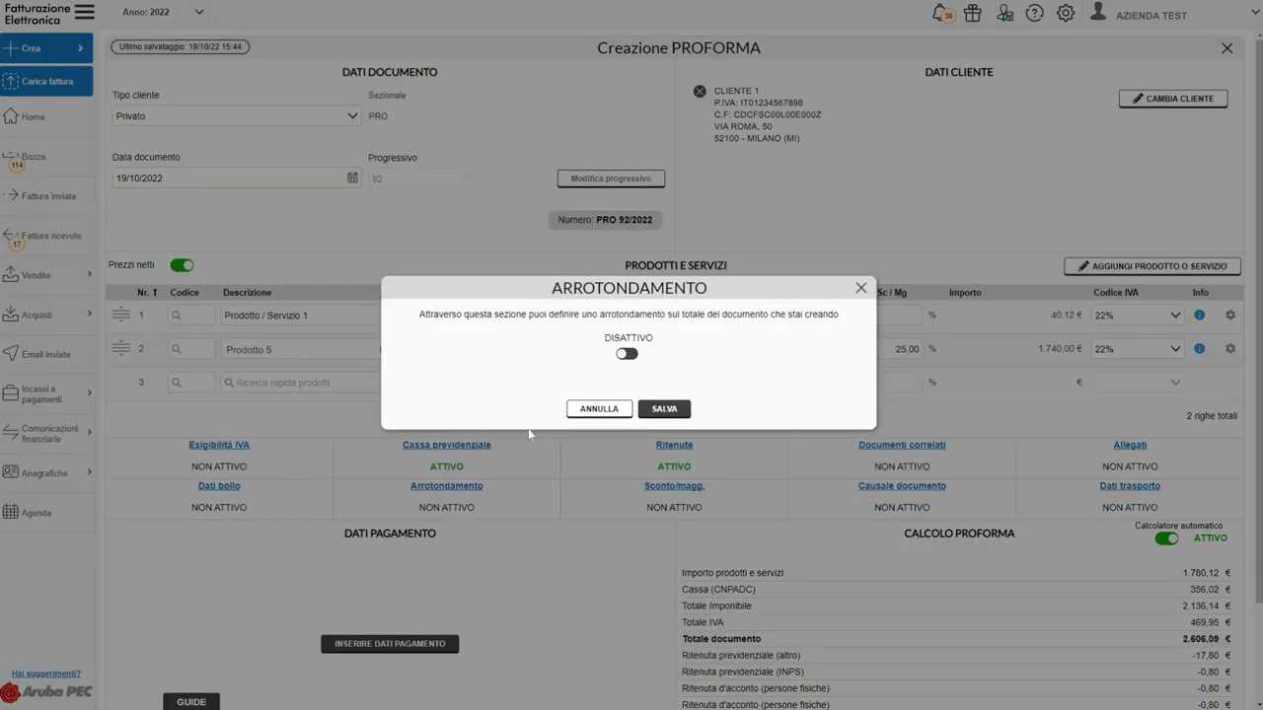
{"action": "left_click", "coordinate": [628, 355]}
{"action": "left_click", "coordinate": [599, 485]}
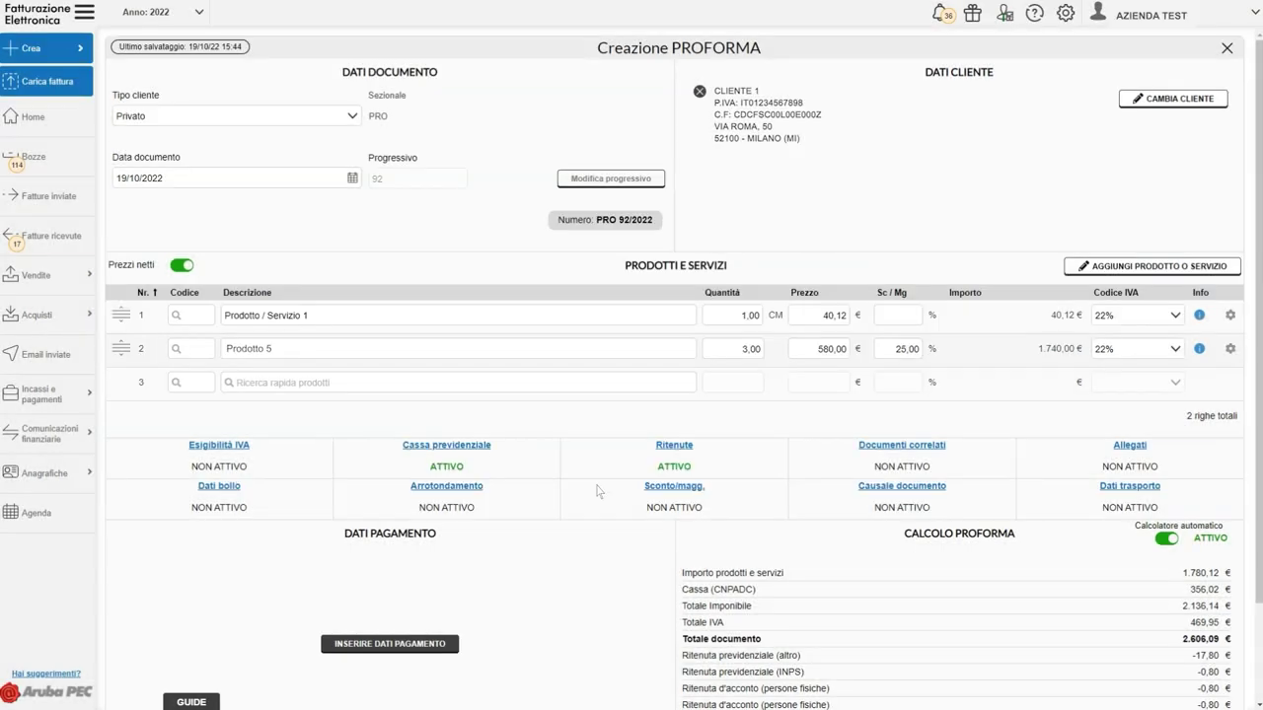
{"action": "left_click", "coordinate": [674, 489]}
{"action": "left_click", "coordinate": [628, 356]}
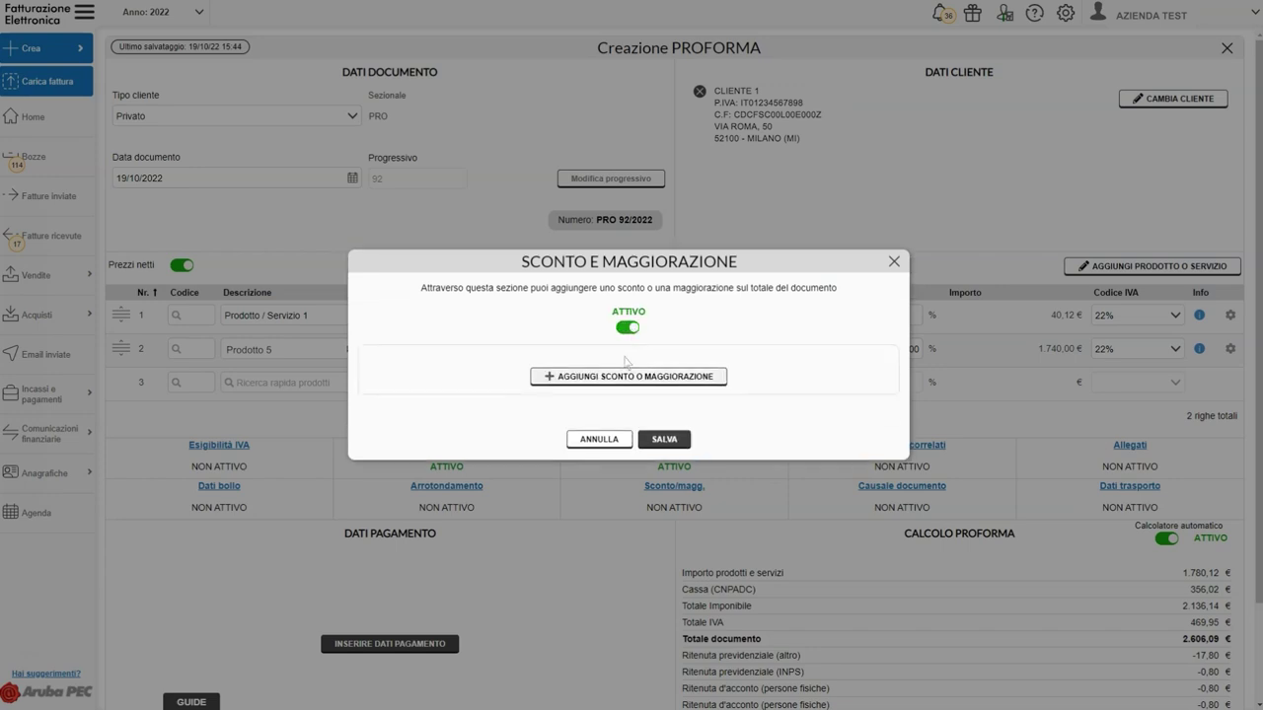
{"action": "left_click", "coordinate": [599, 439]}
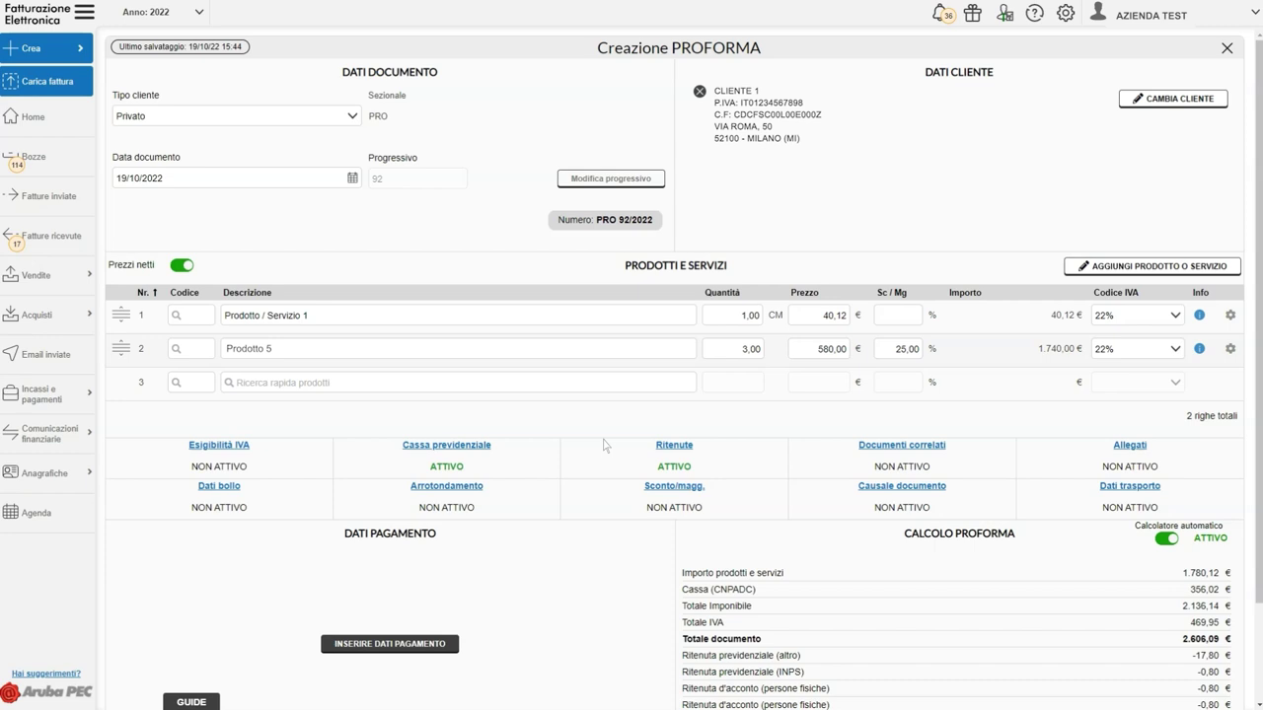
Step: Set the VAT code of the Prodotto 5 line to 0% - N1 - Escluso Art. 15 DPR 633/72
{"action": "left_click", "coordinate": [1175, 351]}
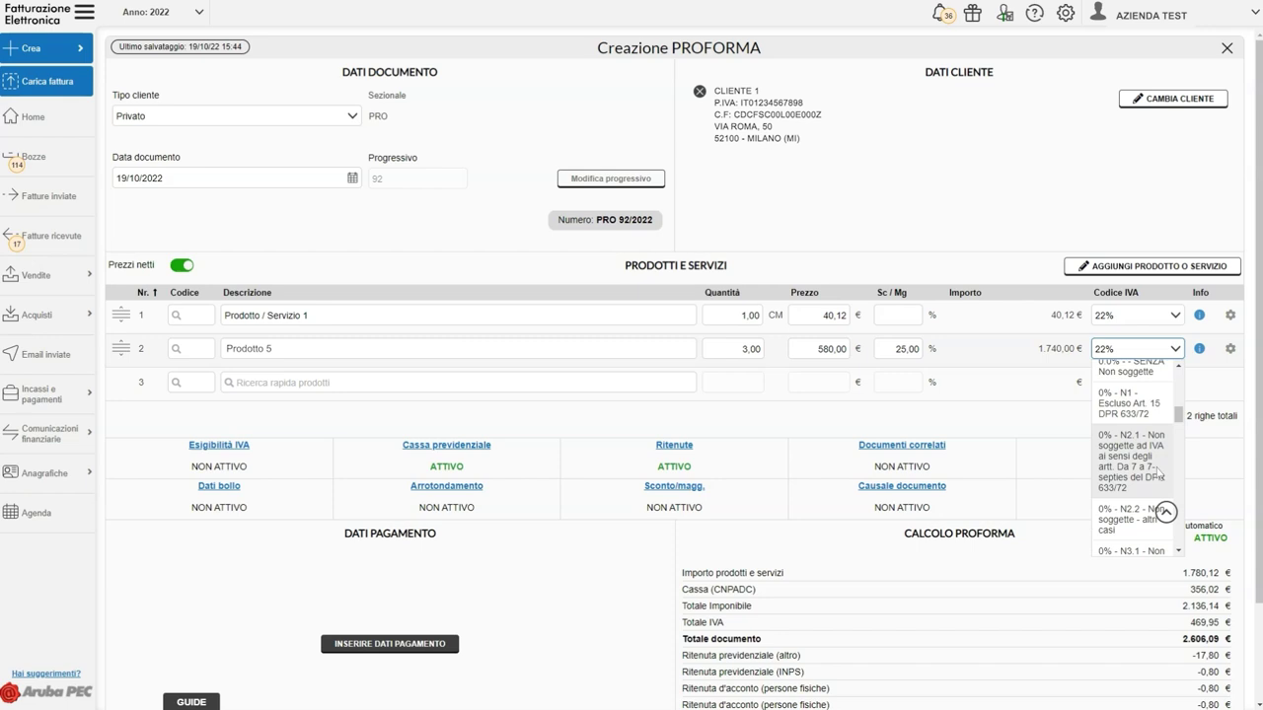
{"action": "left_click", "coordinate": [1130, 403]}
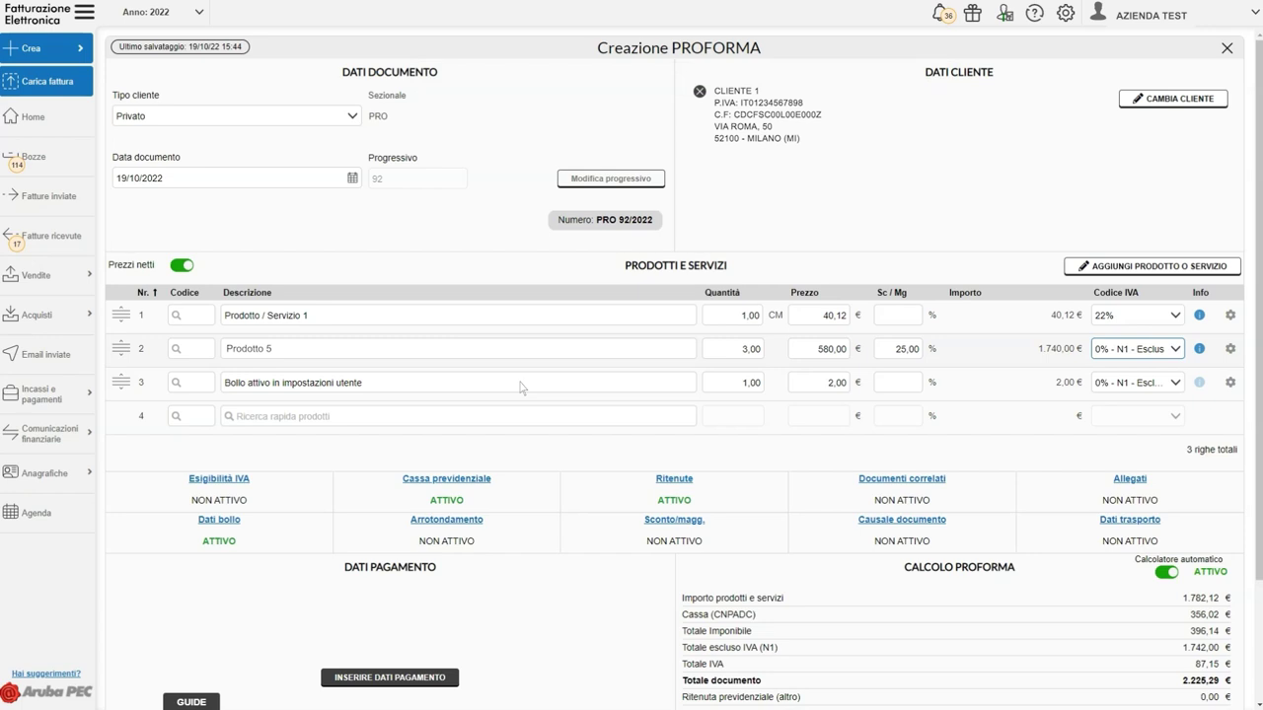
Step: Enable the document reasons, add the reason "Causale fattura proforma" and save it
{"action": "left_click", "coordinate": [901, 520]}
{"action": "left_click", "coordinate": [633, 354]}
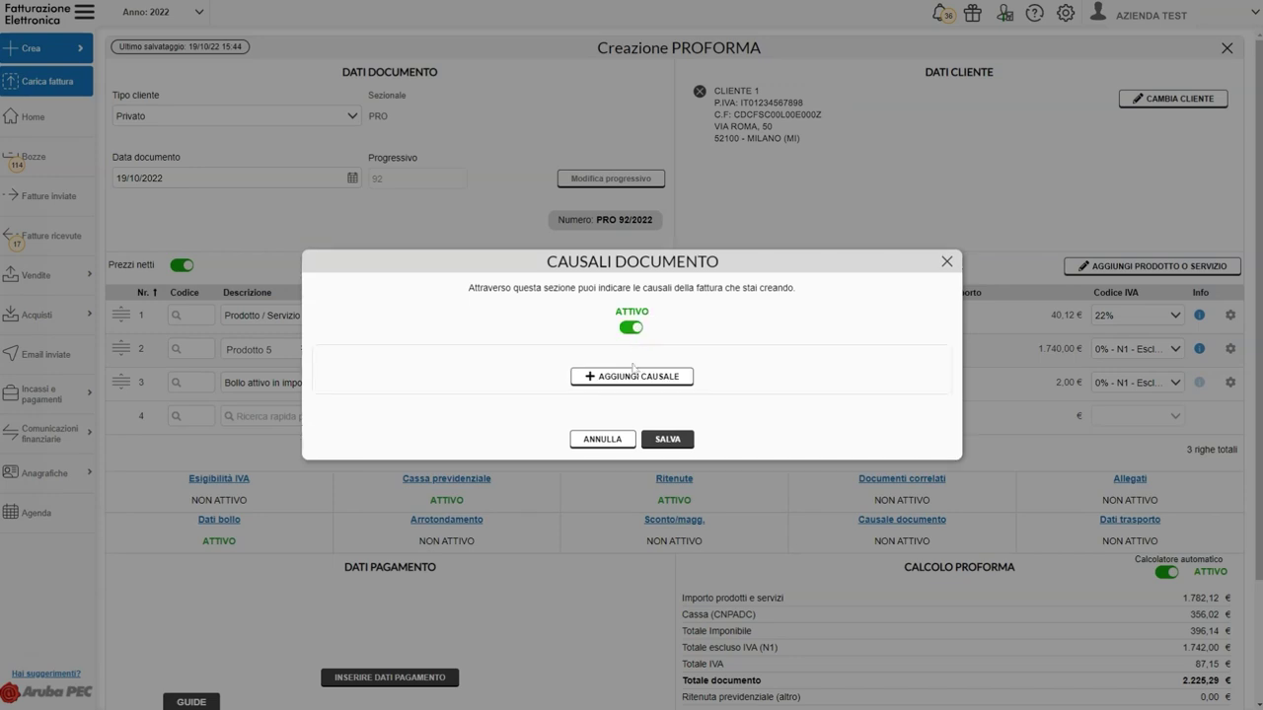
{"action": "left_click", "coordinate": [633, 375]}
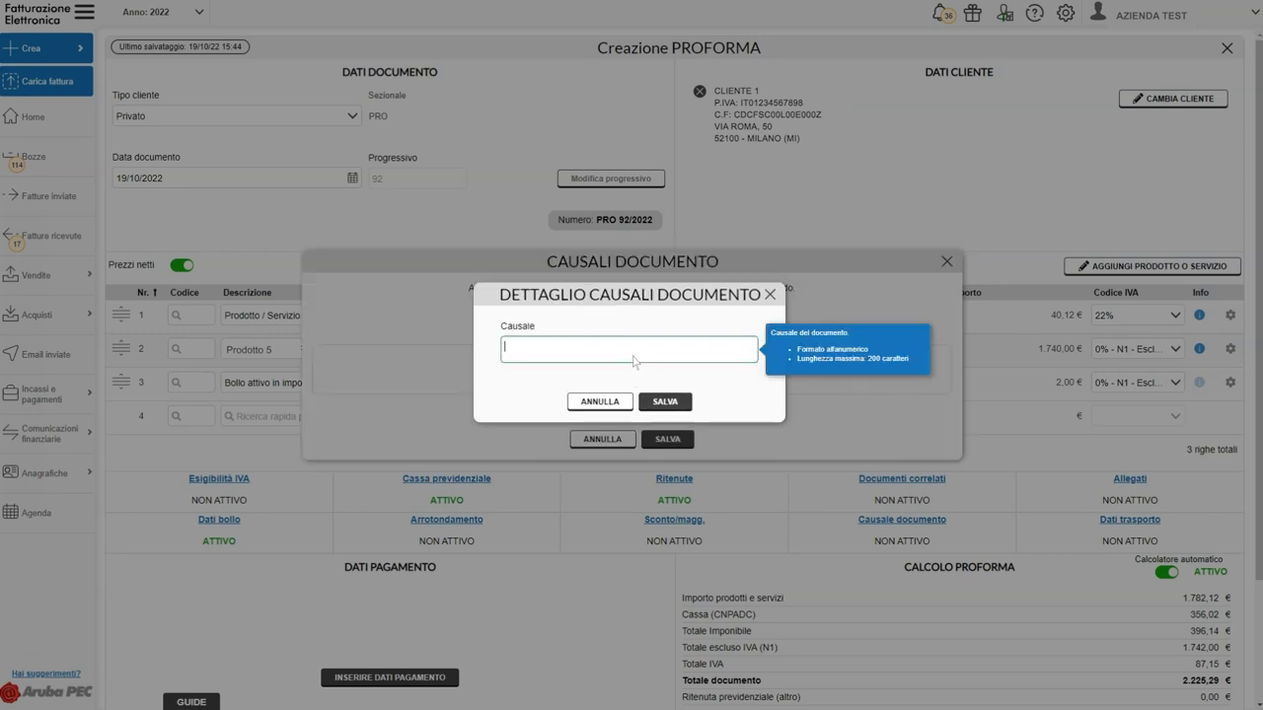
{"action": "type", "text": "Causale fattura proforma"}
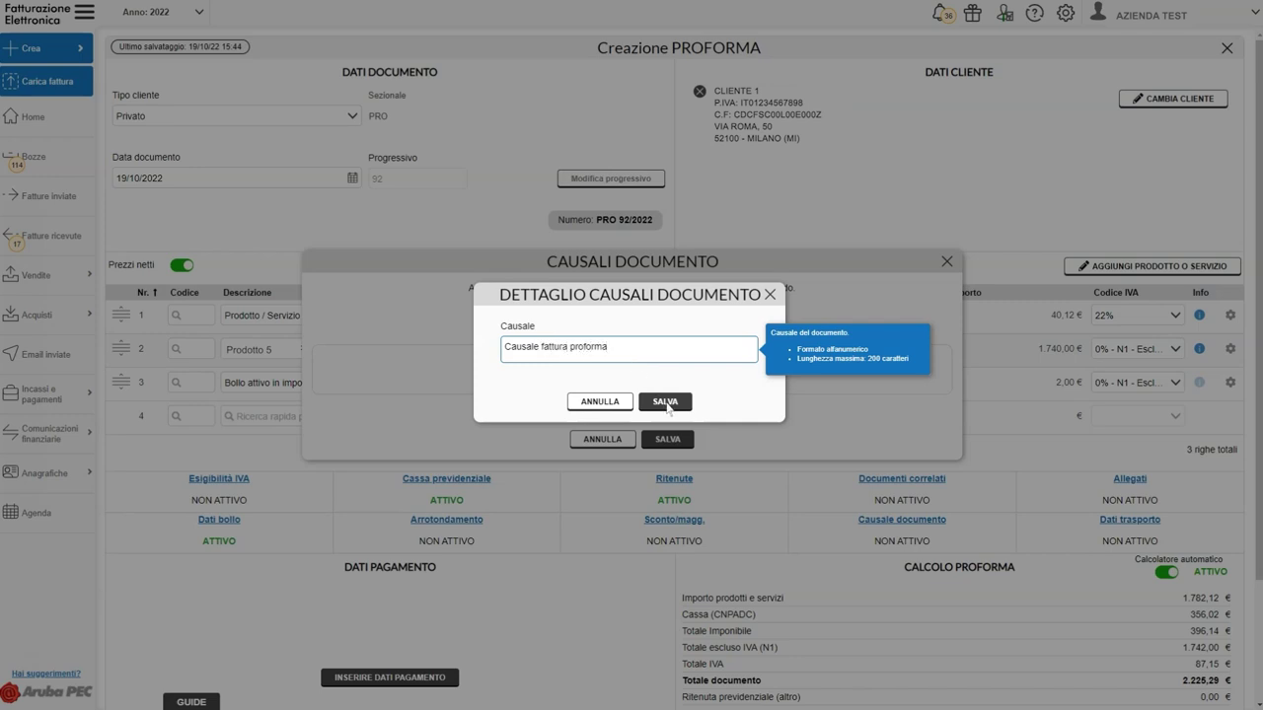
{"action": "left_click", "coordinate": [666, 402]}
{"action": "left_click", "coordinate": [671, 490]}
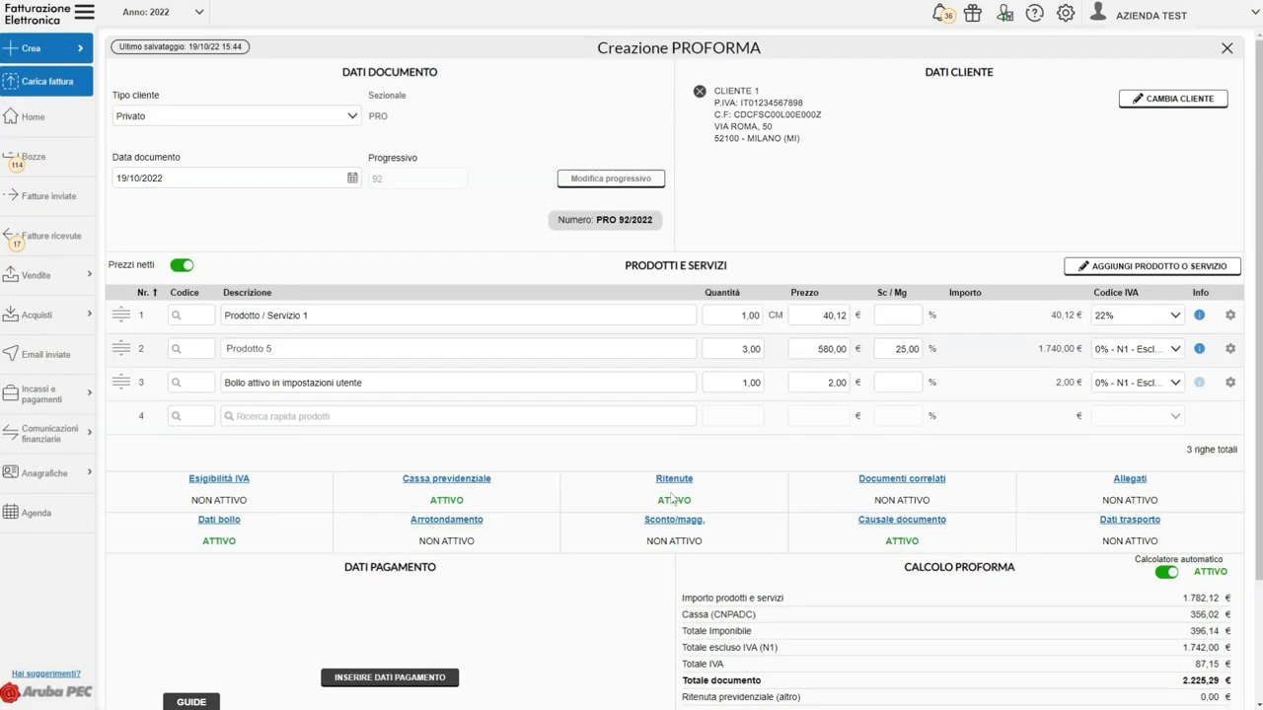
Step: Start entering the payment data and choose the payment method "Bonifico 30 60 90 GG FM DF"
{"action": "scroll", "coordinate": [671, 498], "scroll_direction": "down", "scroll_amount": 3}
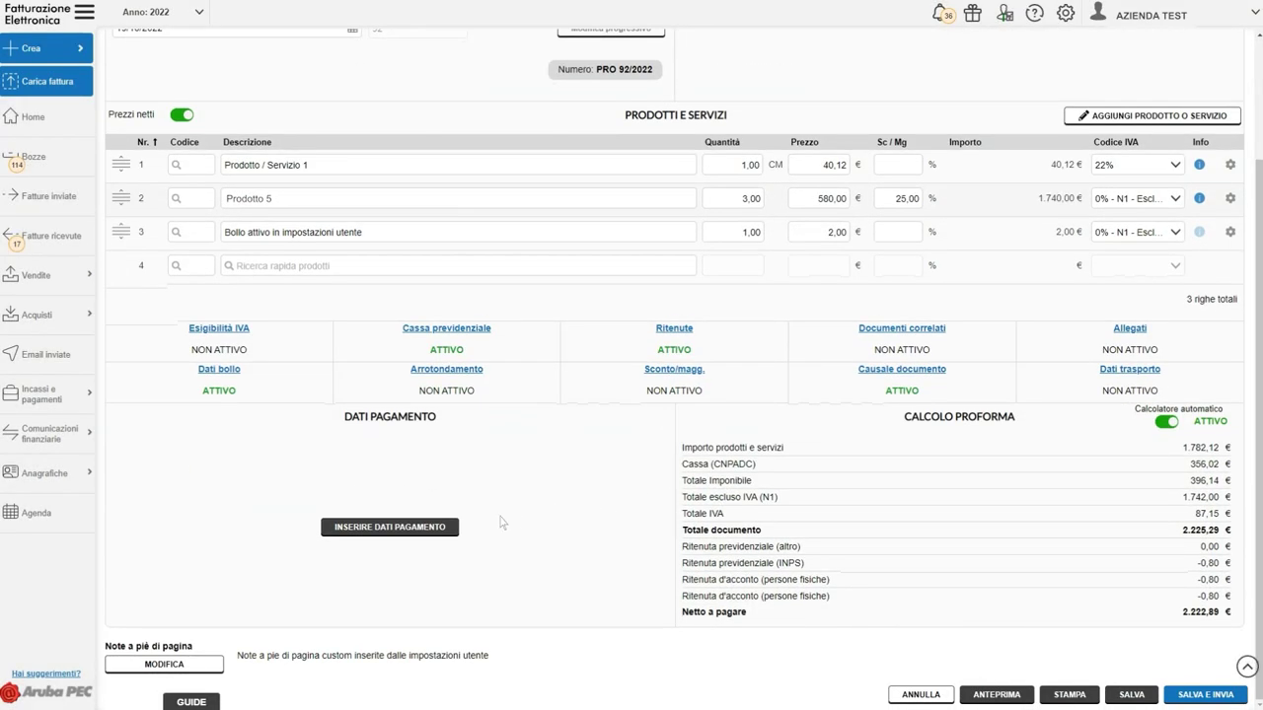
{"action": "left_click", "coordinate": [392, 536]}
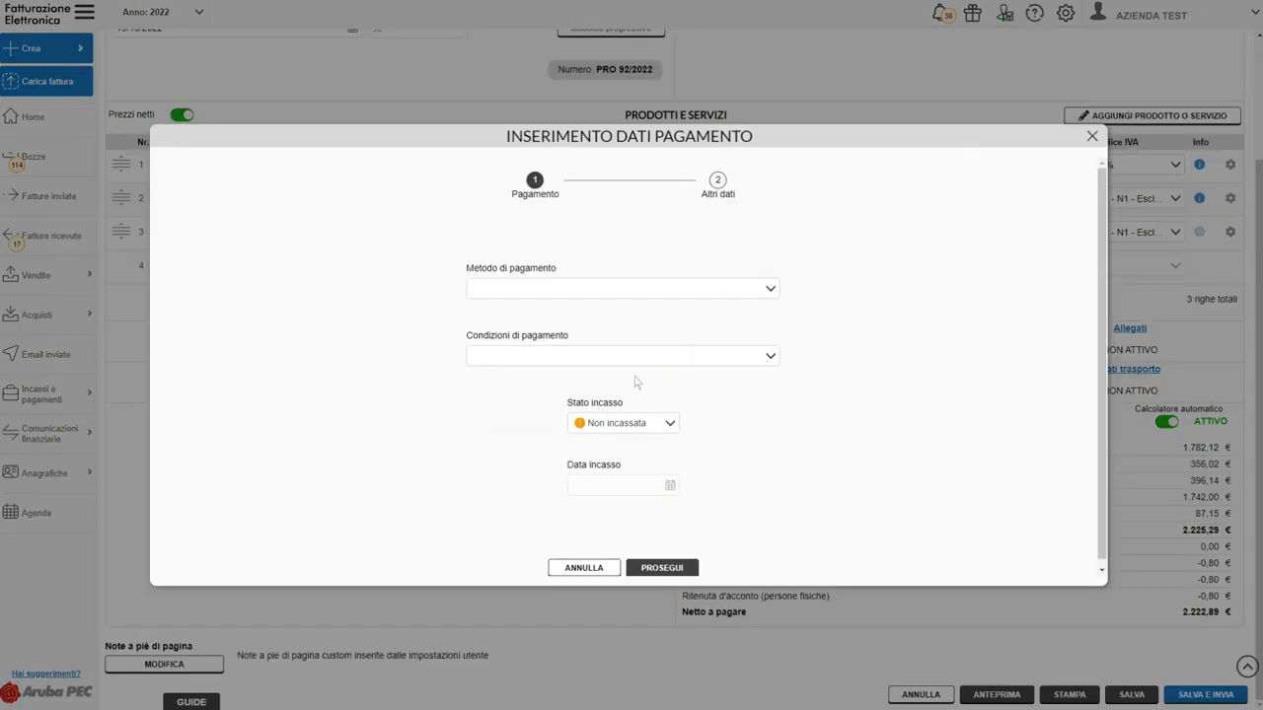
{"action": "left_click", "coordinate": [770, 289]}
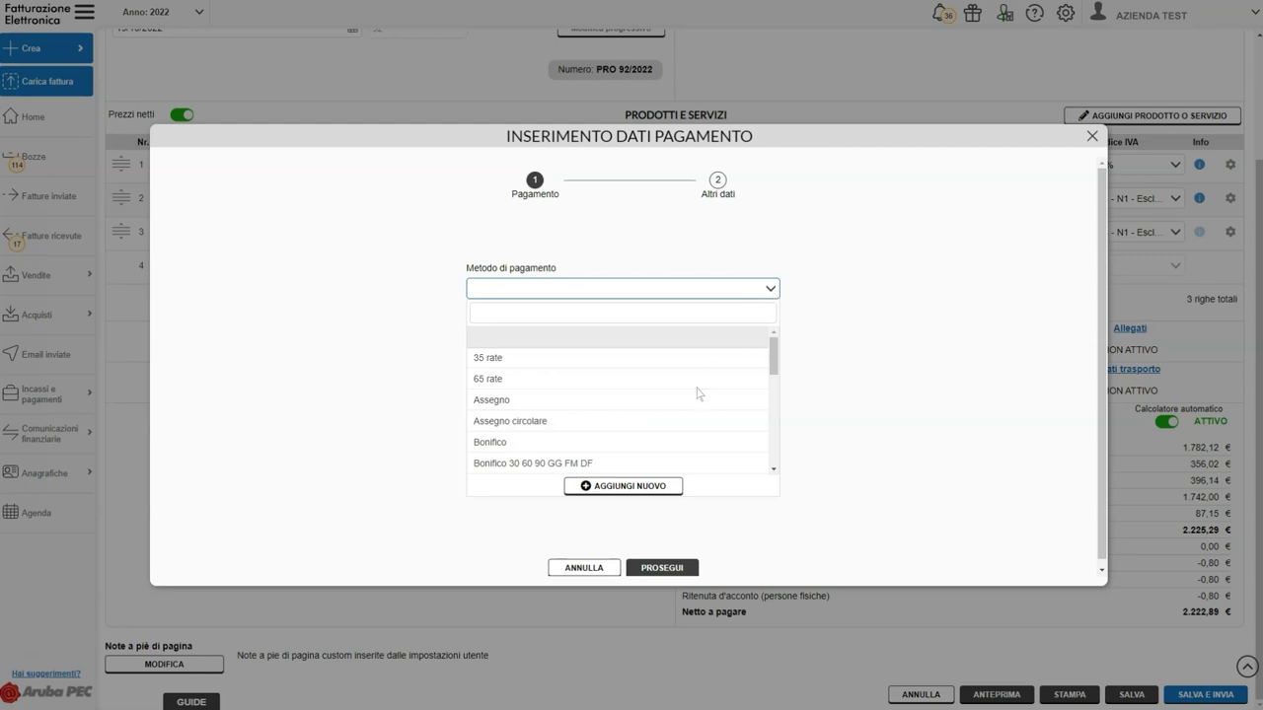
{"action": "left_click", "coordinate": [628, 489]}
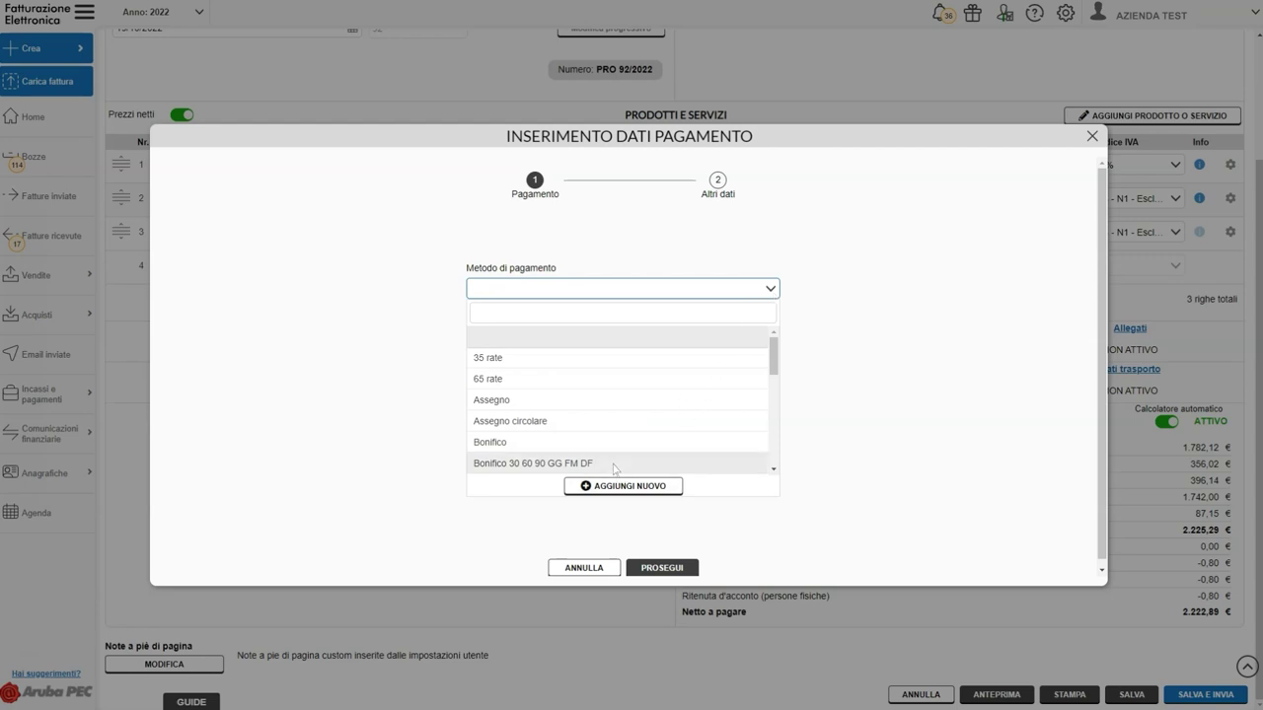
{"action": "left_click", "coordinate": [616, 462]}
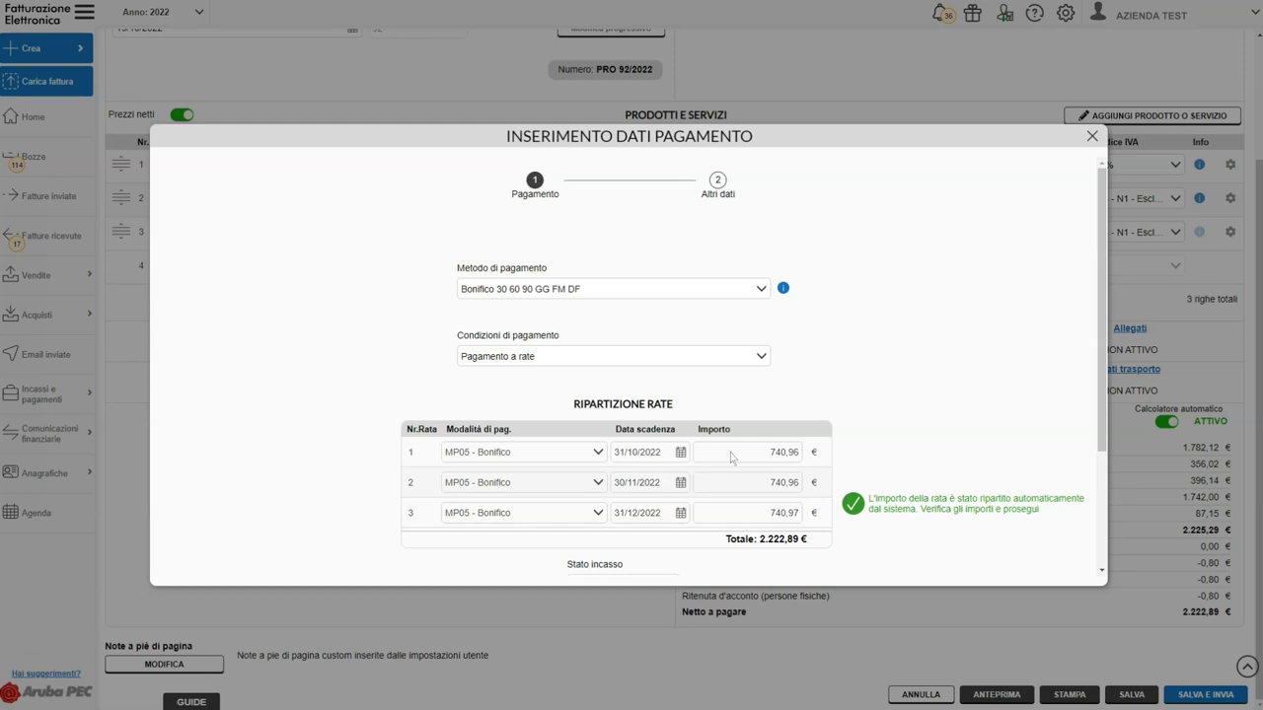
{"action": "left_click", "coordinate": [602, 454]}
{"action": "left_click", "coordinate": [678, 456]}
Step: Set the collection status to Incassata with collection date 18/10/2022 and continue to the other payment data
{"action": "scroll", "coordinate": [678, 460], "scroll_direction": "down", "scroll_amount": 3}
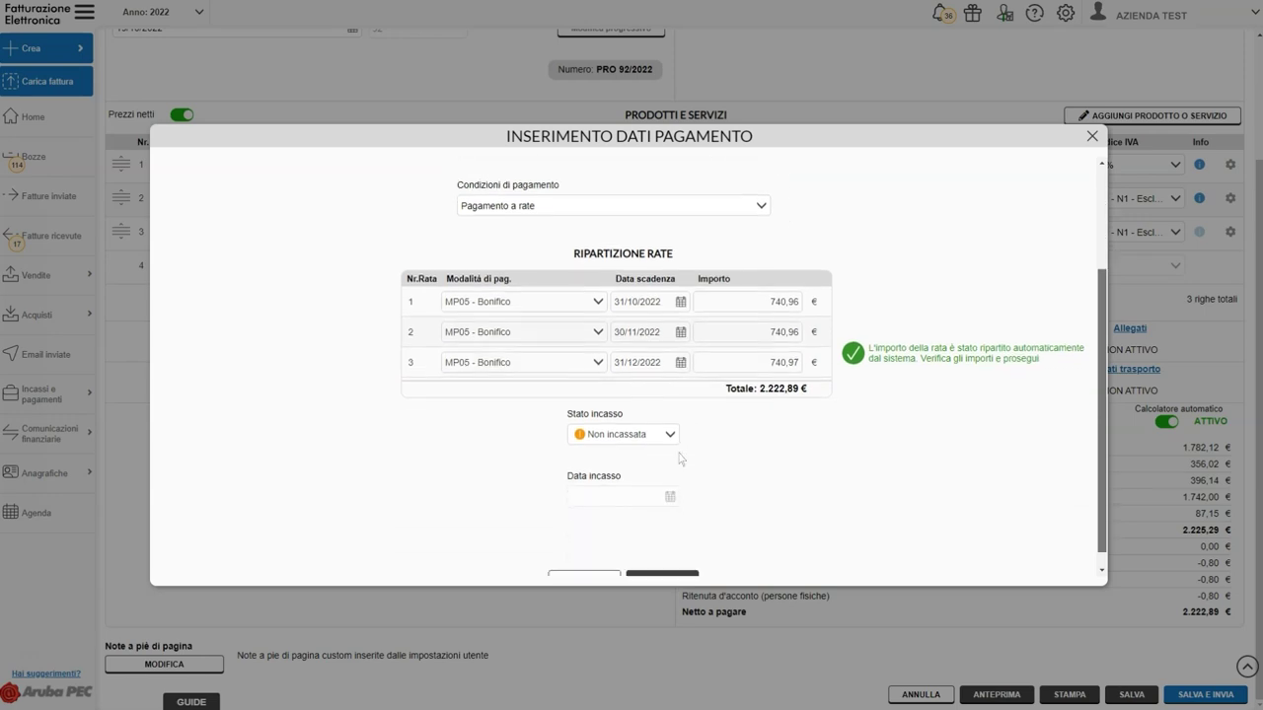
{"action": "left_click", "coordinate": [672, 426]}
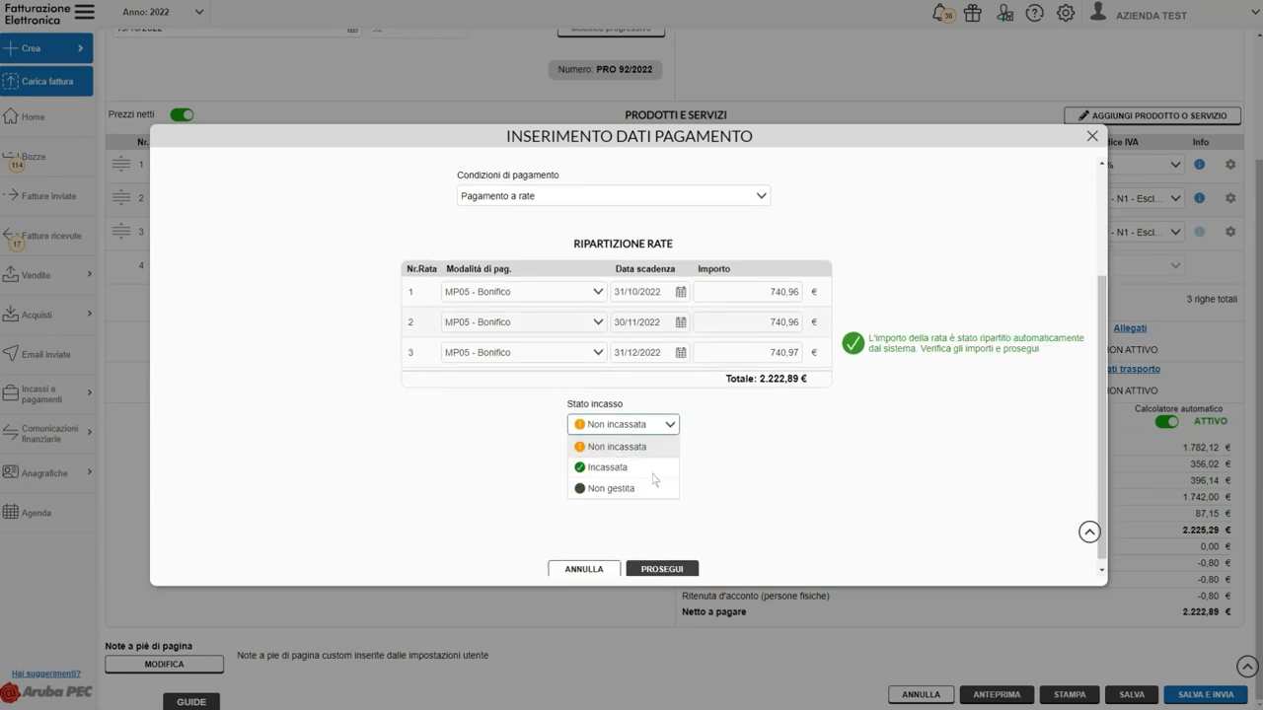
{"action": "left_click", "coordinate": [607, 468]}
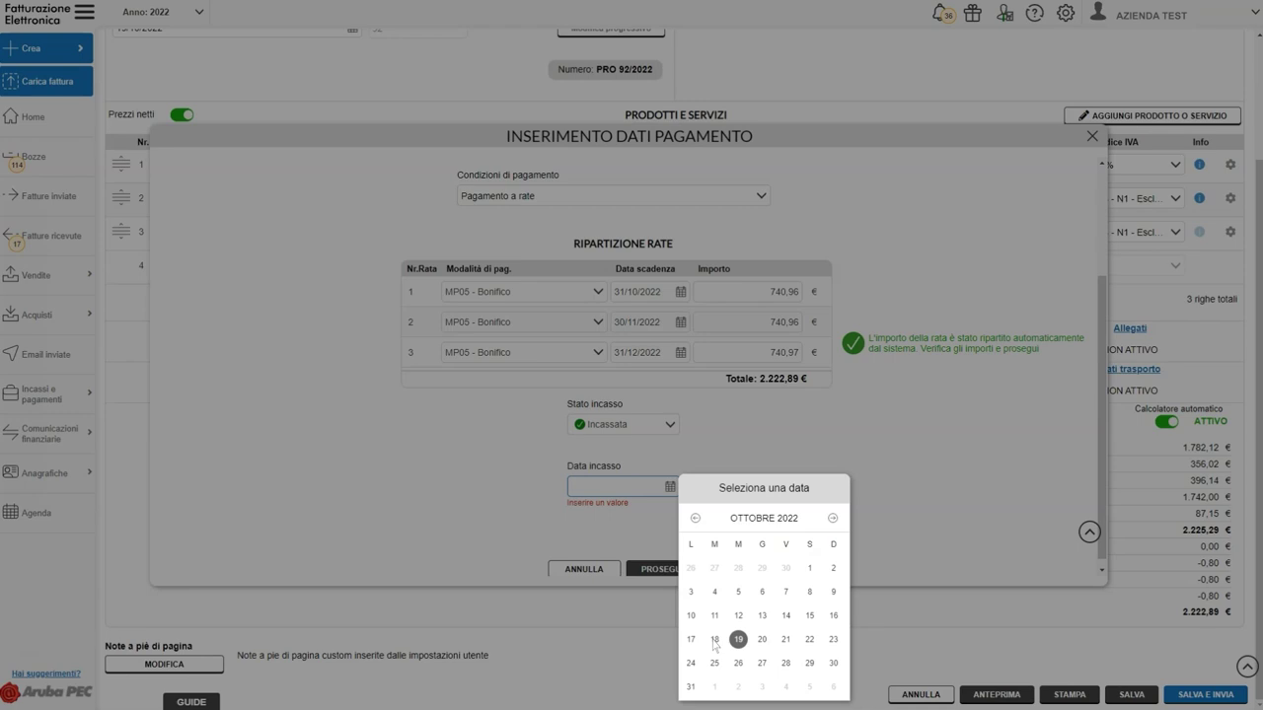
{"action": "left_click", "coordinate": [712, 639]}
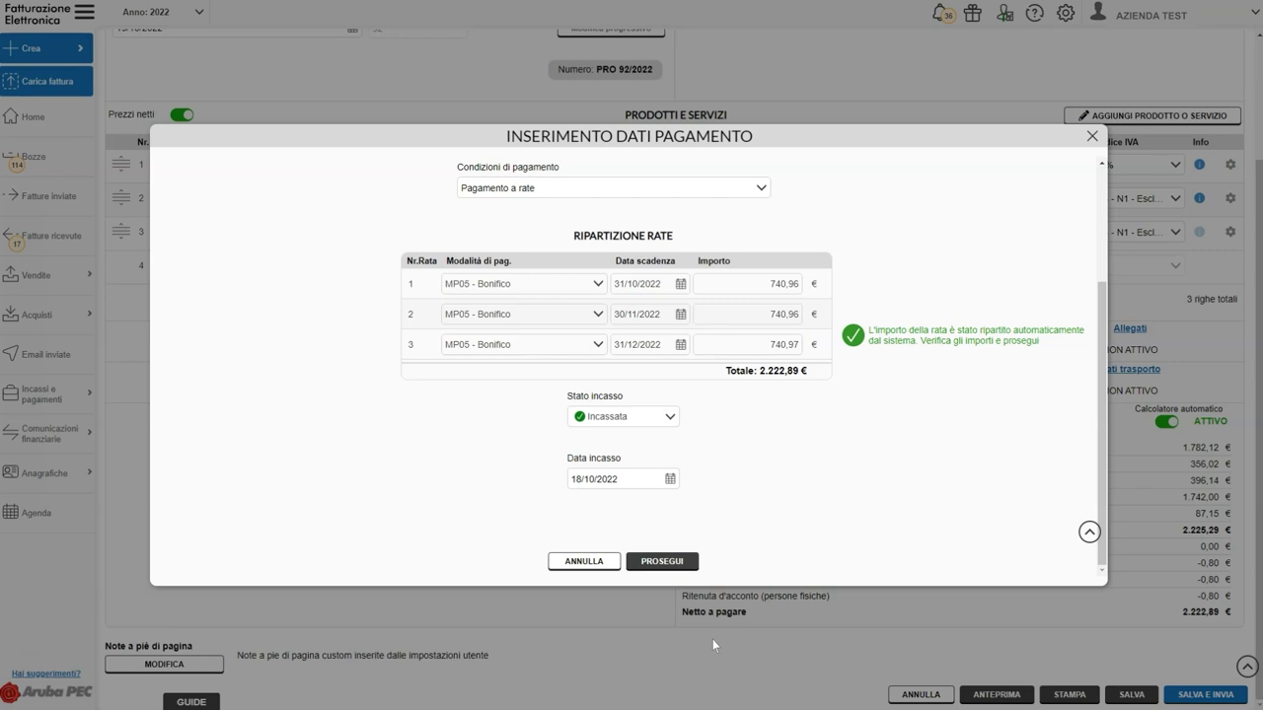
{"action": "left_click", "coordinate": [661, 562]}
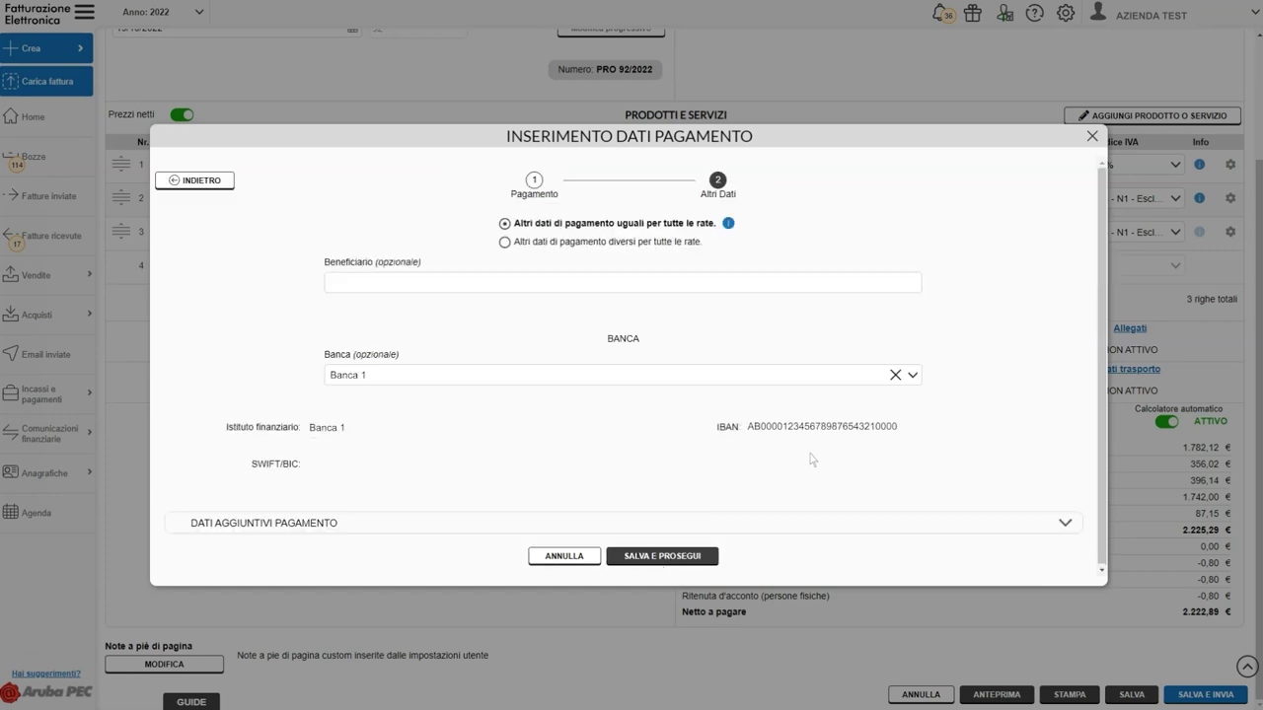
Step: Look over the bank choices, keep Banca 1 for all instalments and save the payment data
{"action": "left_click", "coordinate": [914, 377]}
{"action": "left_click", "coordinate": [914, 377]}
{"action": "left_click", "coordinate": [659, 556]}
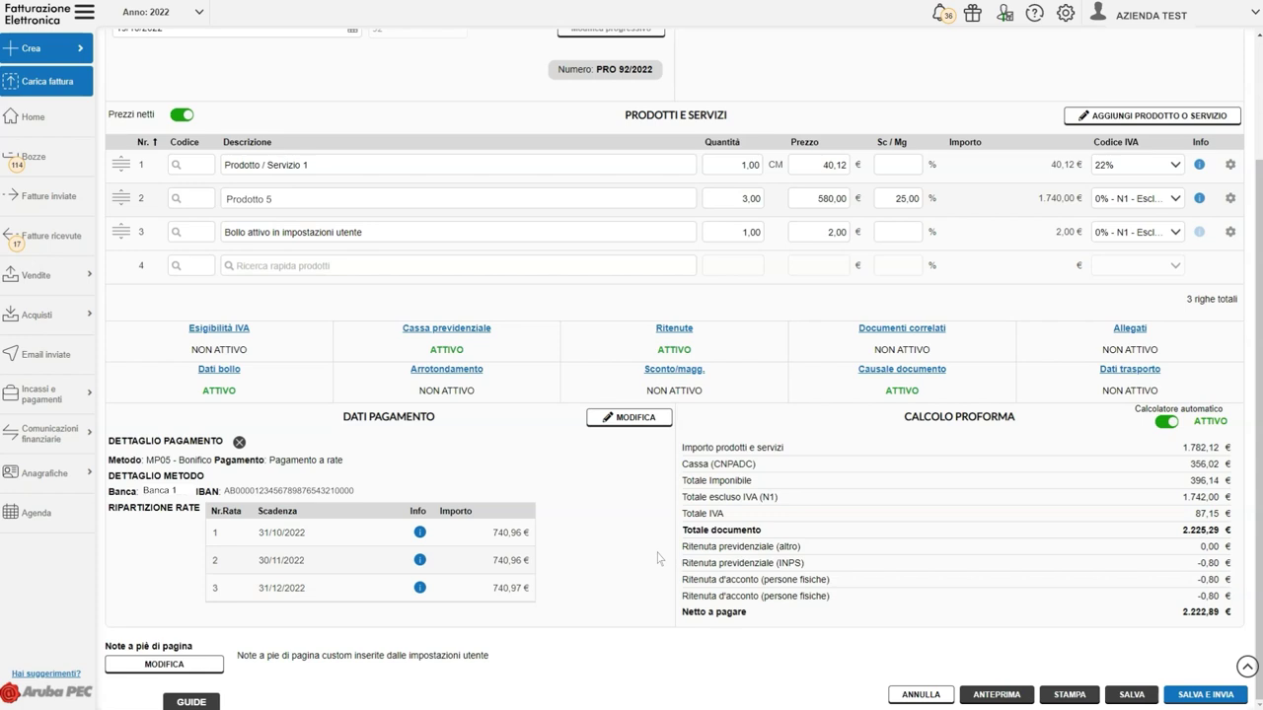
Step: Try switching off the automatic calculator of the proforma totals and cancel the change
{"action": "left_click", "coordinate": [1167, 423]}
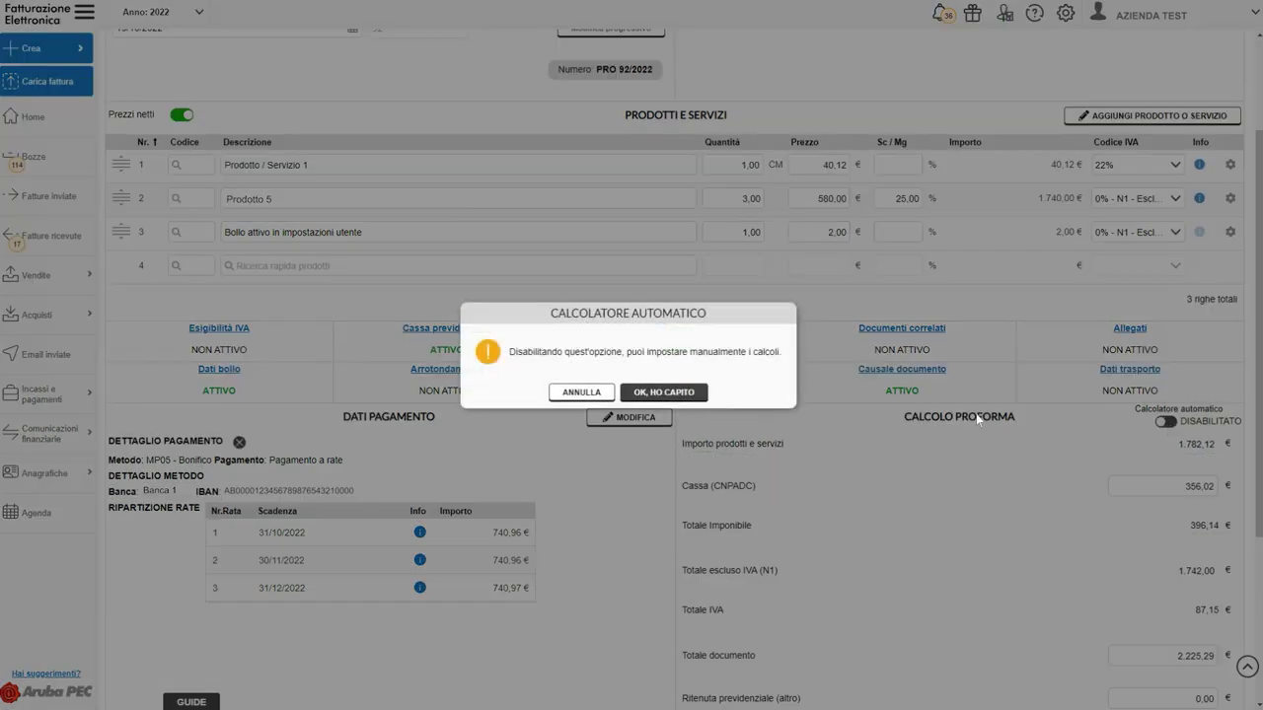
{"action": "left_click", "coordinate": [581, 393]}
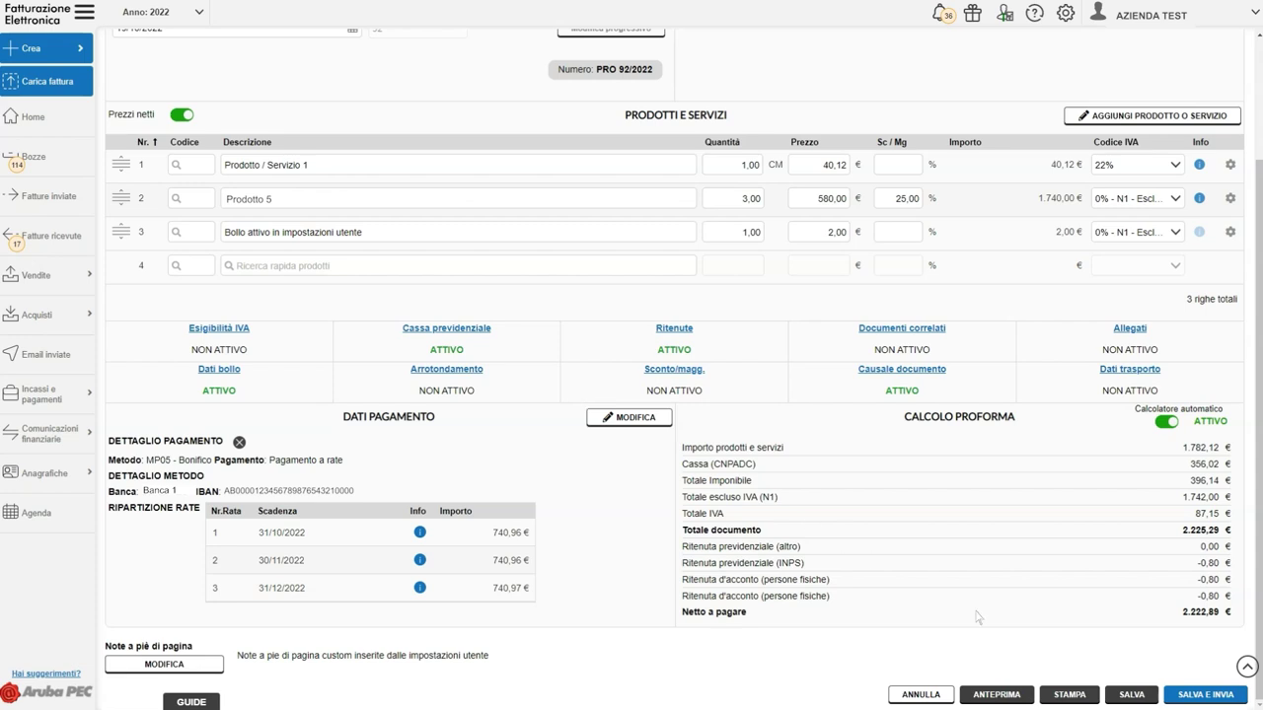
Step: Save the completed proforma without sending it
{"action": "left_click", "coordinate": [1132, 694]}
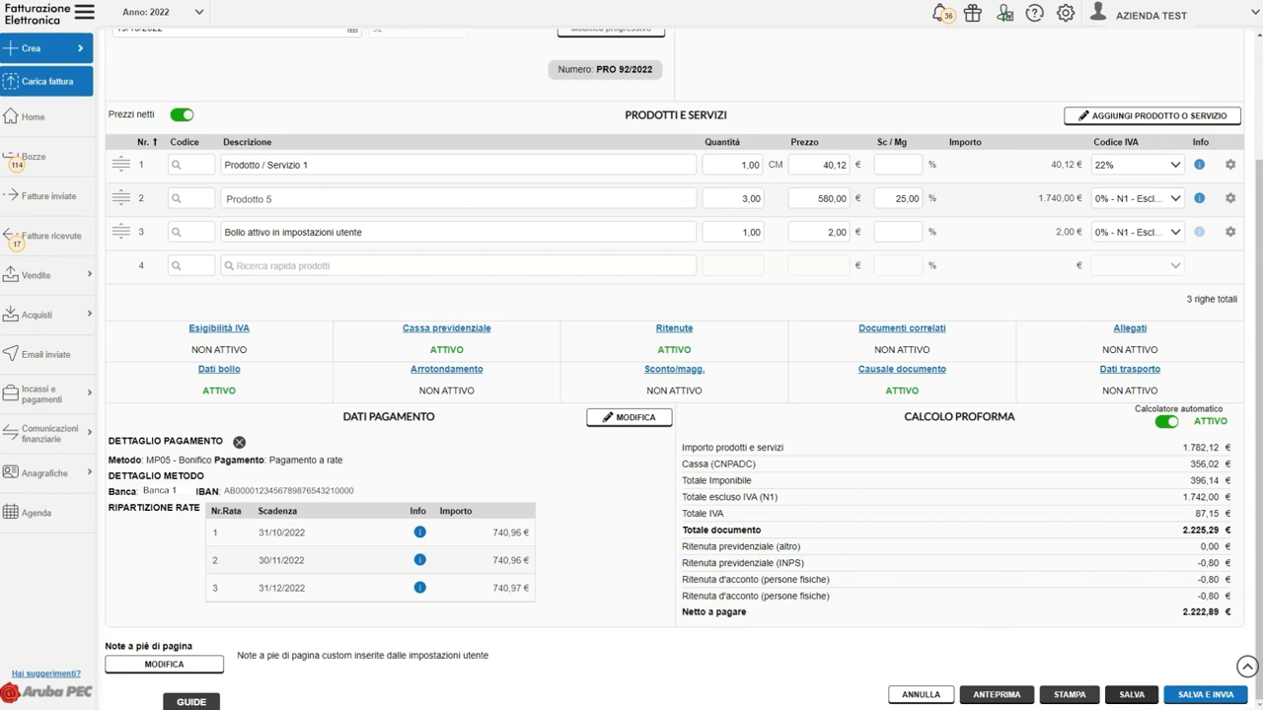